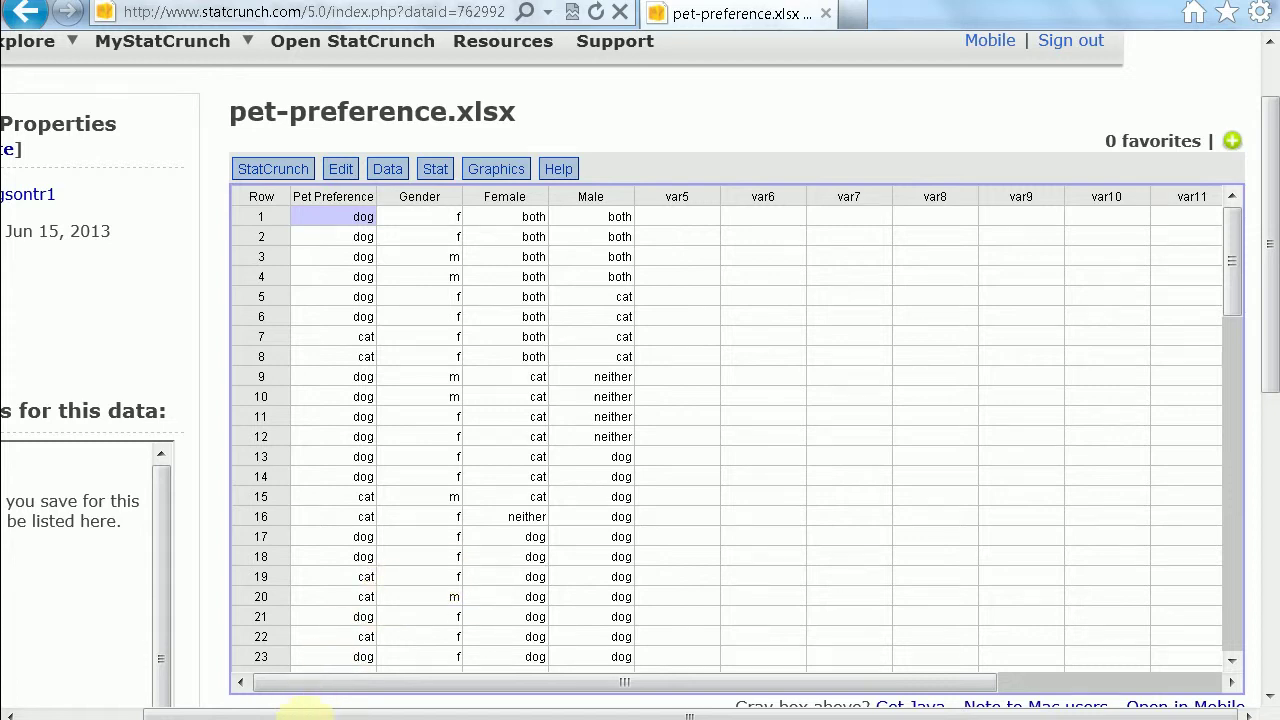
Step: Show slide 23, Checkpoint 2, of the representing data presentation in PowerPoint
{"action": "mouse_move", "coordinate": [300, 715]}
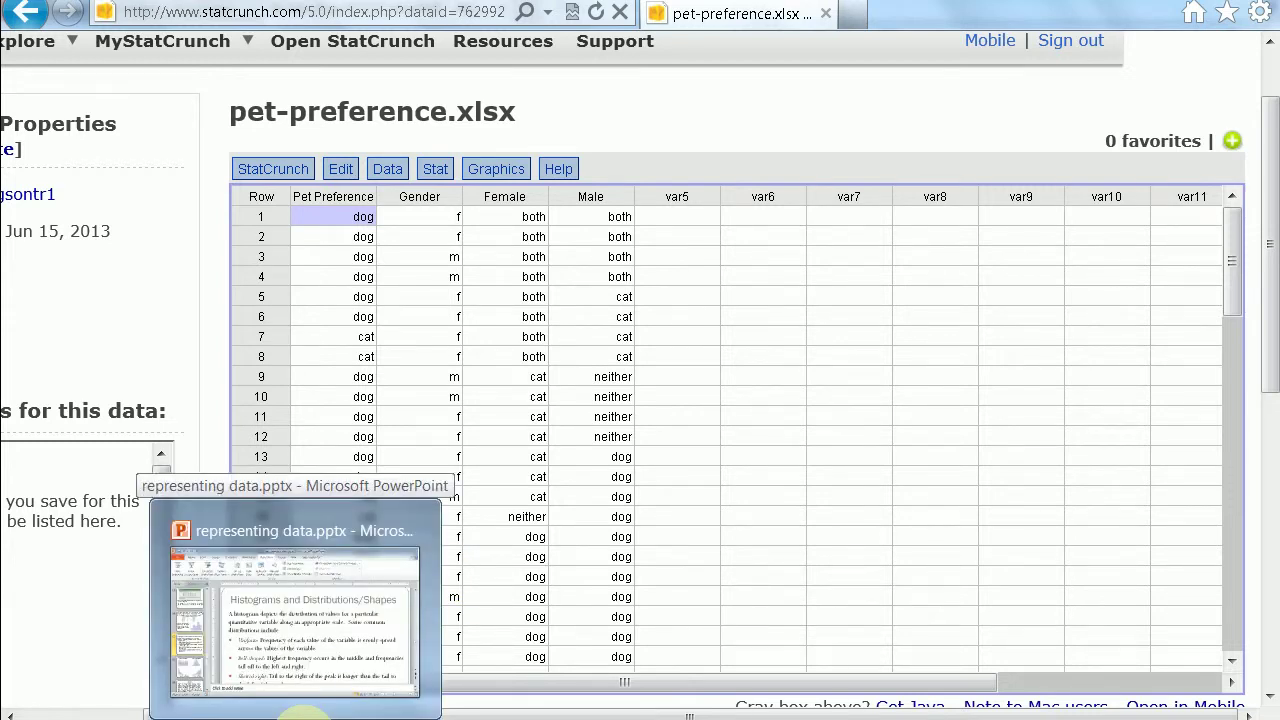
{"action": "left_click", "coordinate": [305, 714]}
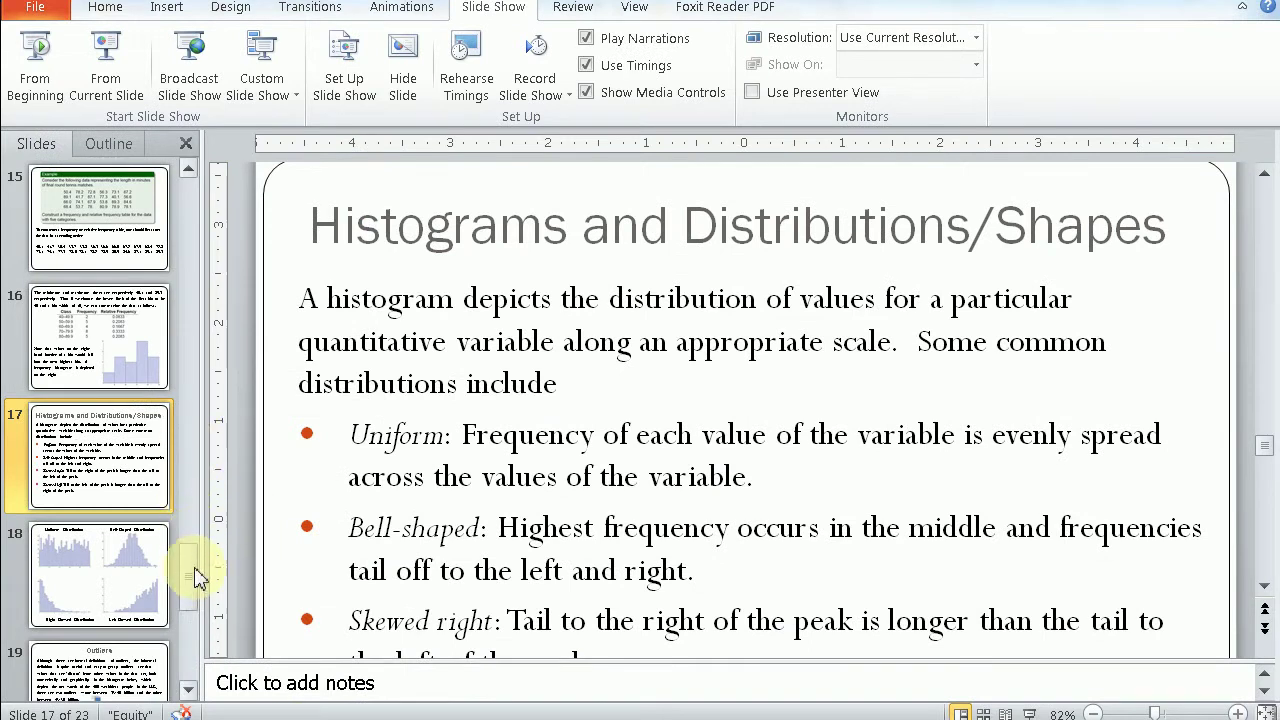
{"action": "scroll", "coordinate": [191, 615], "scroll_direction": "down", "scroll_amount": 5}
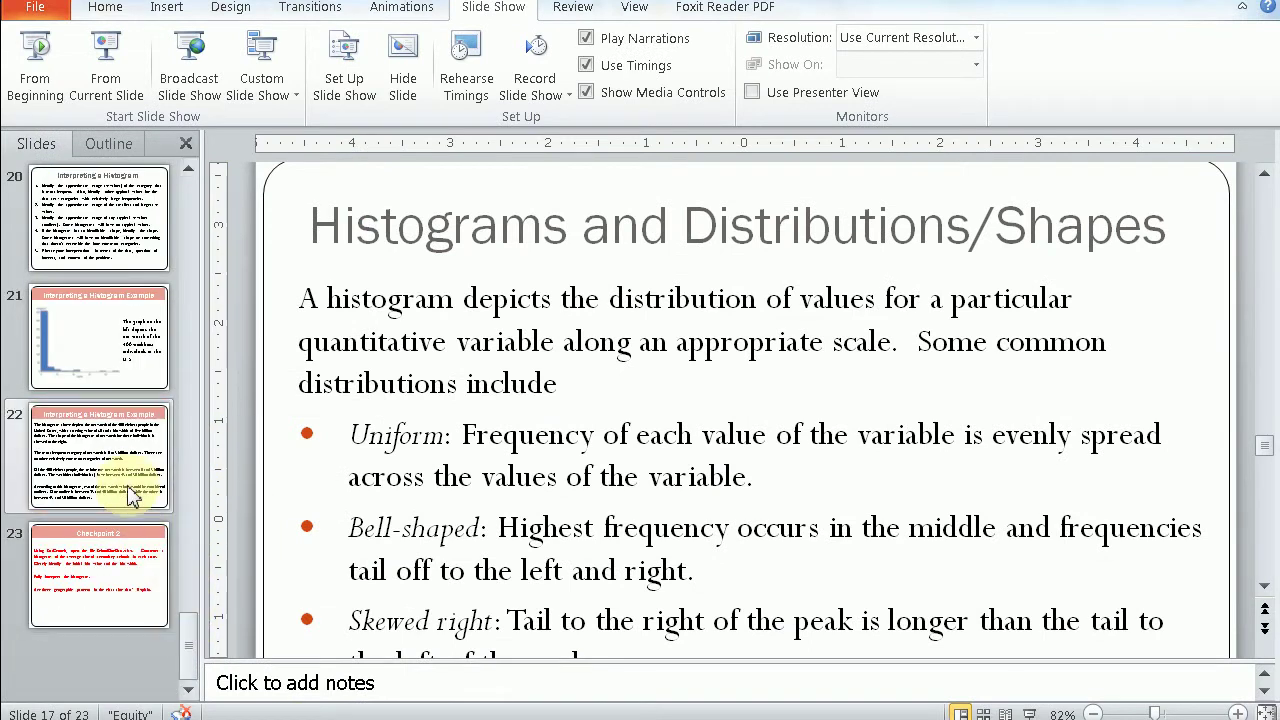
{"action": "left_click", "coordinate": [133, 578]}
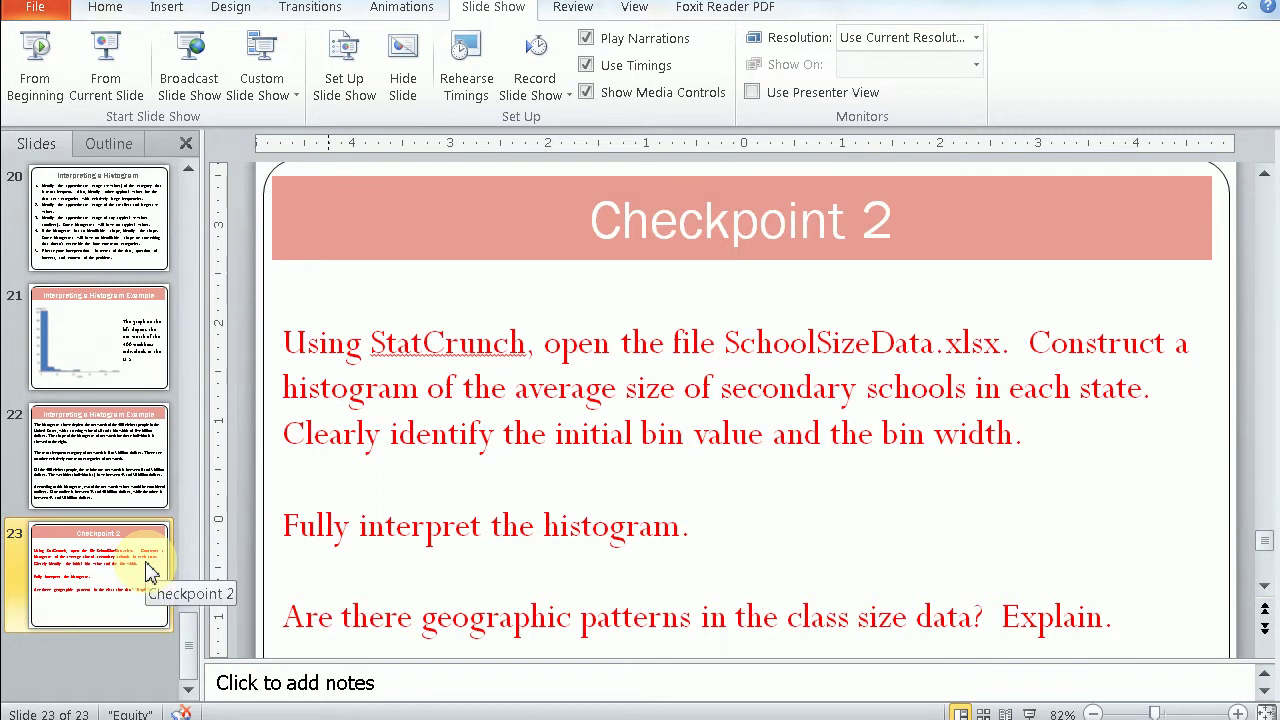
Step: Bring back the browser, resize its window, and start a fresh blank StatCrunch data table
{"action": "mouse_move", "coordinate": [105, 715]}
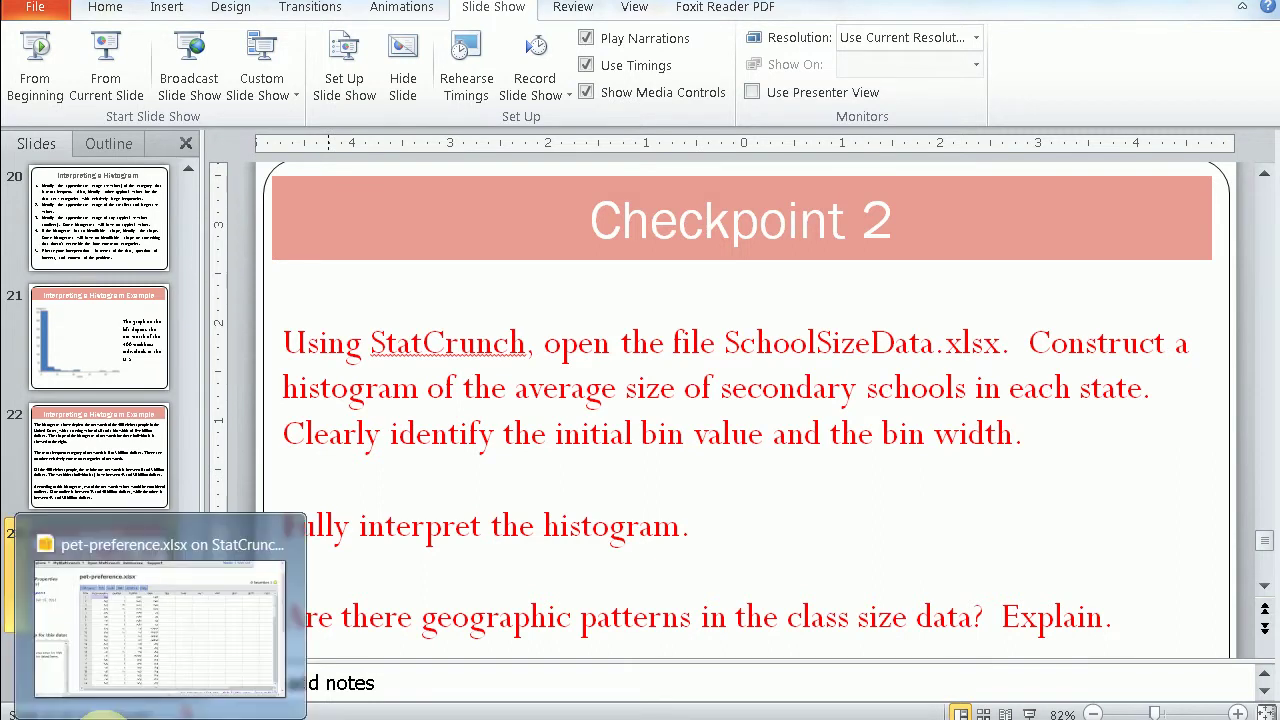
{"action": "left_click", "coordinate": [215, 655]}
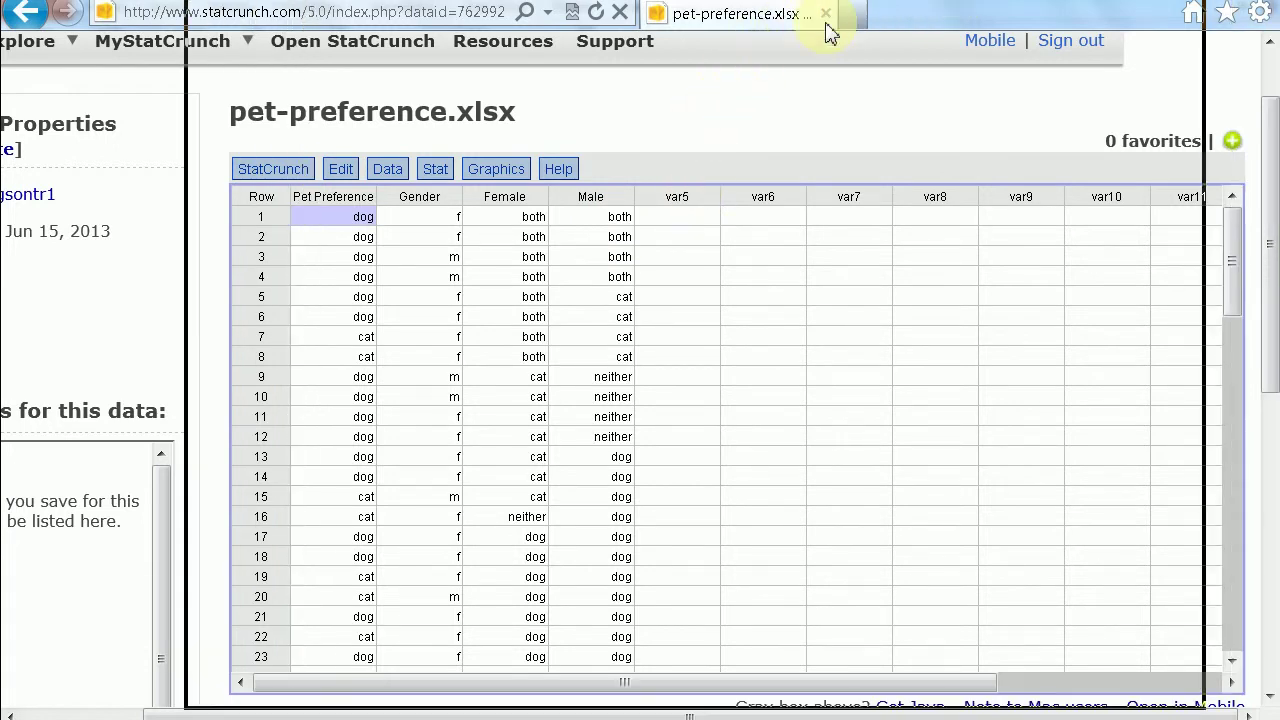
{"action": "left_click_drag", "start_coordinate": [828, 25], "coordinate": [824, 24]}
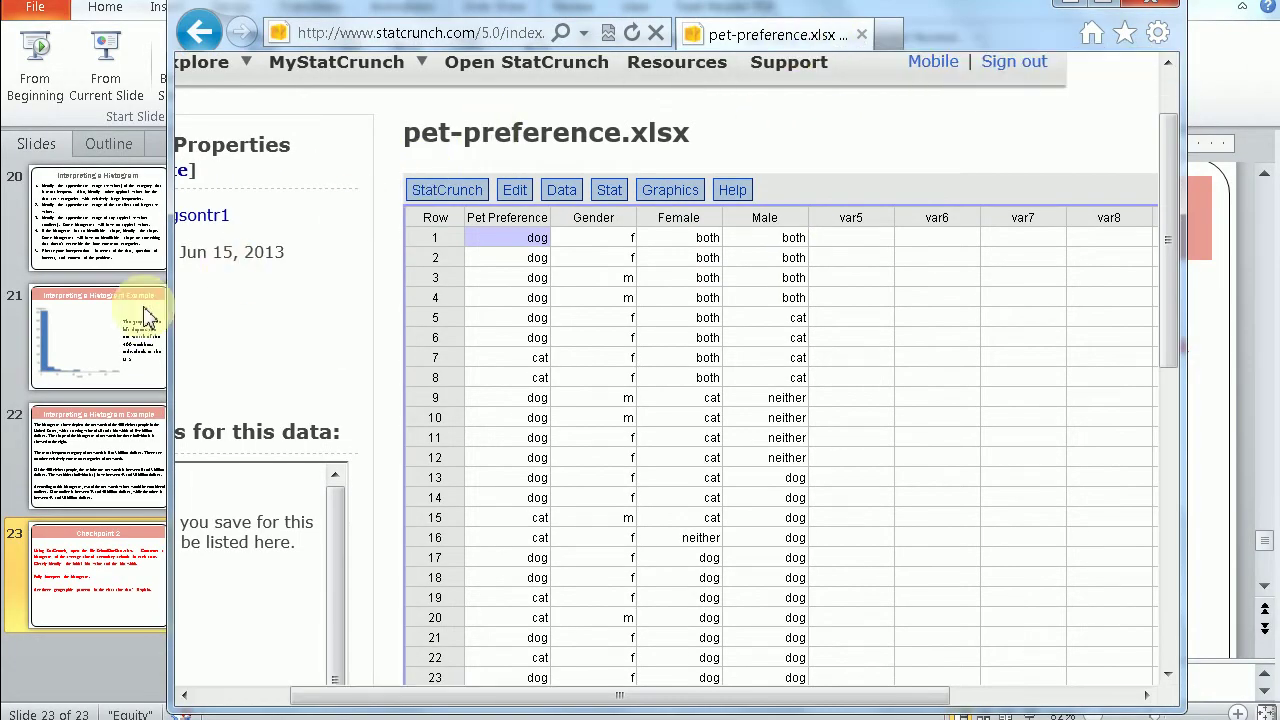
{"action": "left_click_drag", "start_coordinate": [170, 316], "coordinate": [16, 324]}
{"action": "left_click_drag", "start_coordinate": [1186, 383], "coordinate": [1260, 386]}
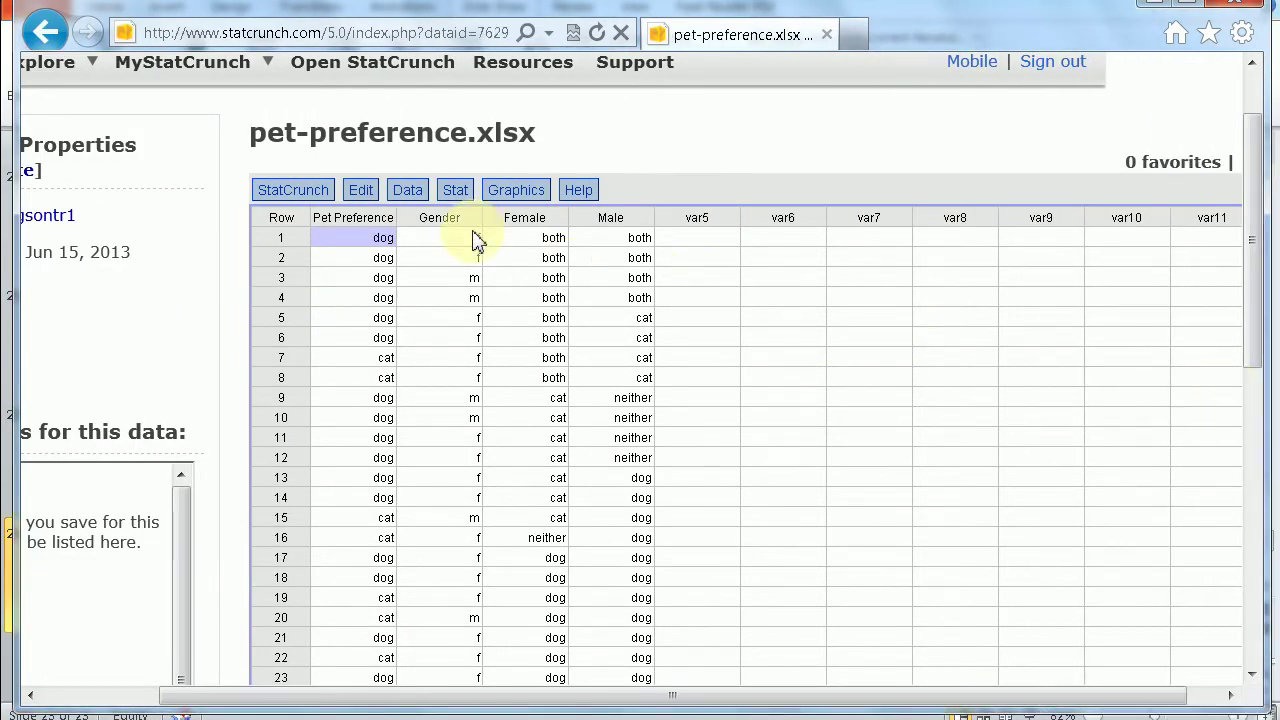
{"action": "left_click", "coordinate": [421, 72]}
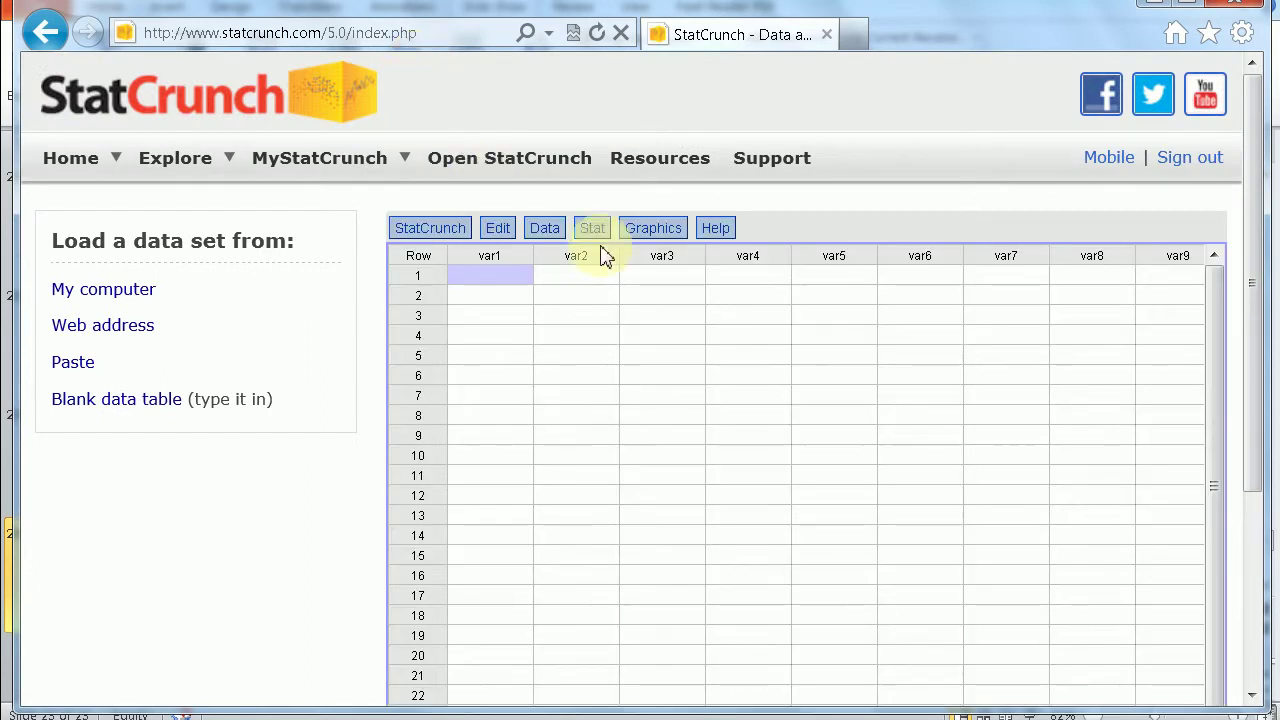
{"action": "left_click", "coordinate": [547, 233]}
Step: Load foot_height_data.xlsx from the Student Data folder on this computer
{"action": "mouse_move", "coordinate": [556, 257]}
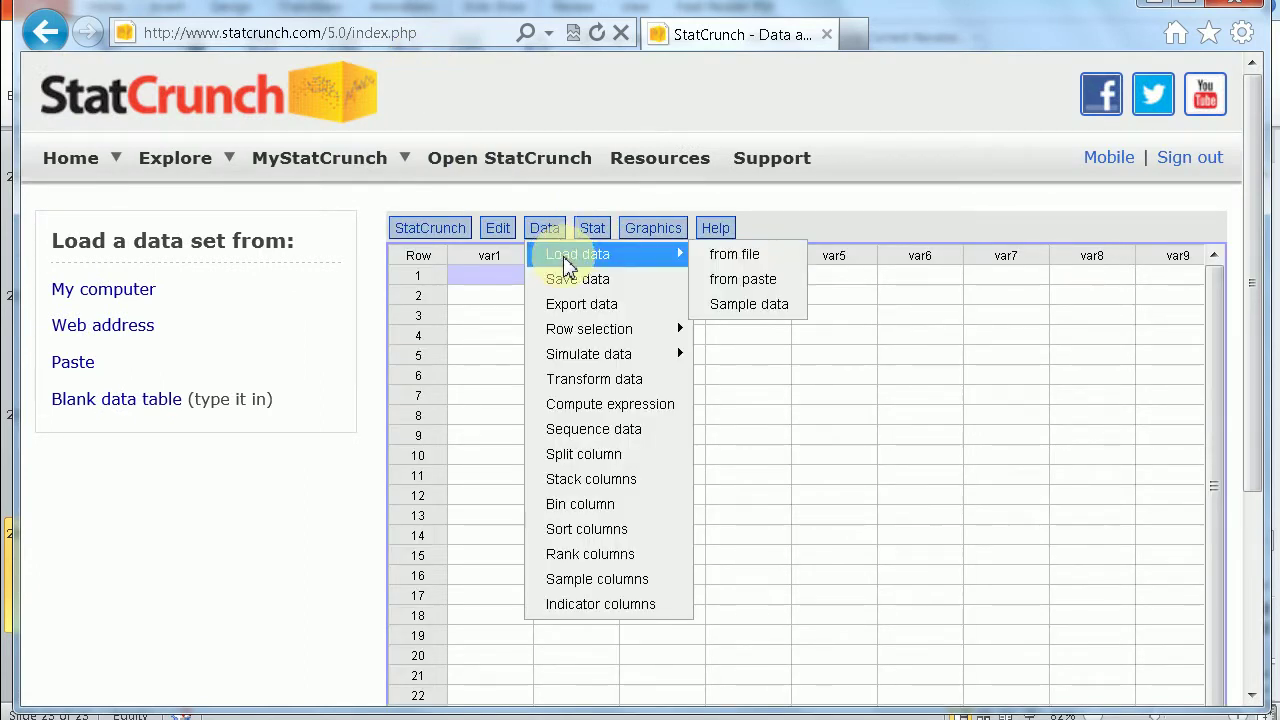
{"action": "left_click", "coordinate": [717, 253]}
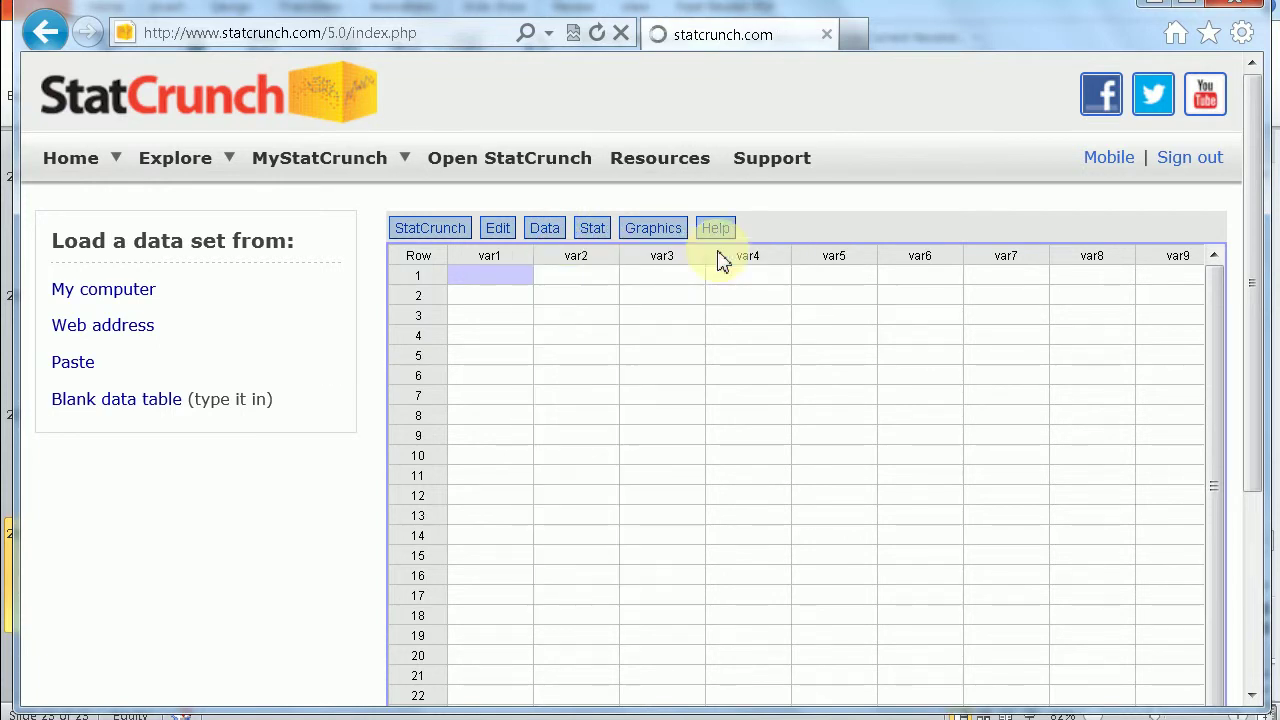
{"action": "left_click", "coordinate": [553, 371]}
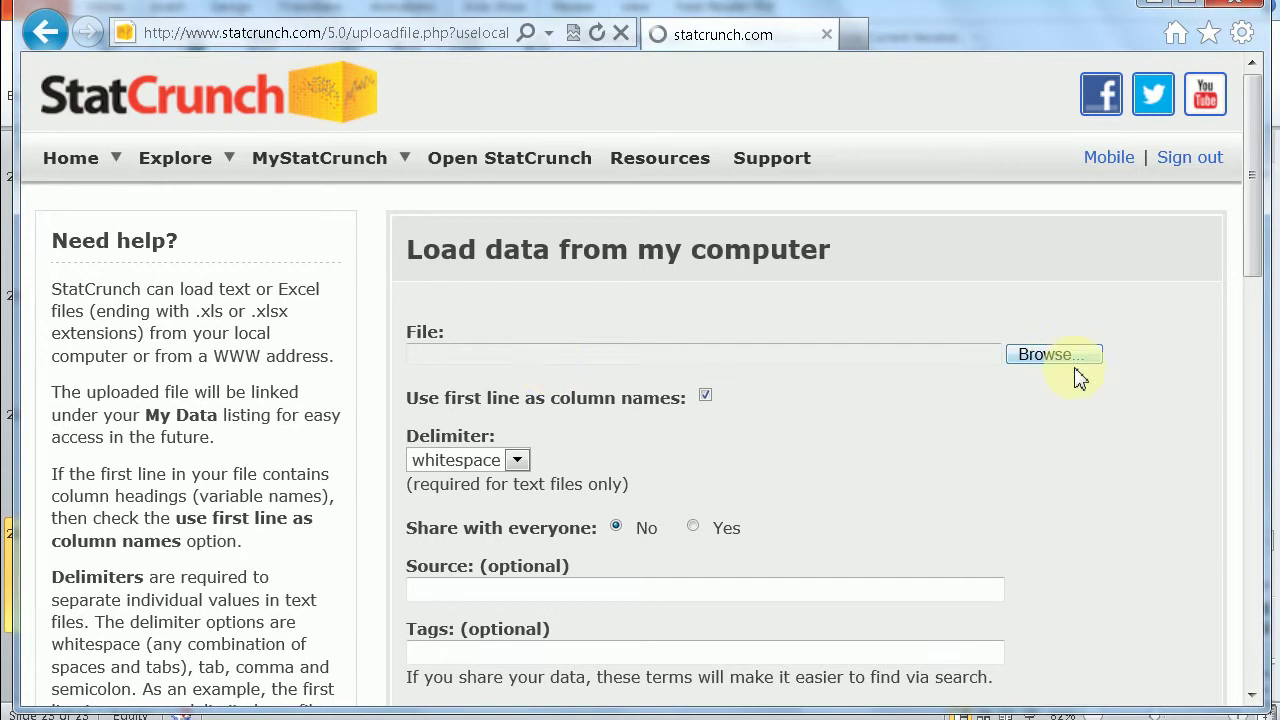
{"action": "left_click", "coordinate": [1077, 362]}
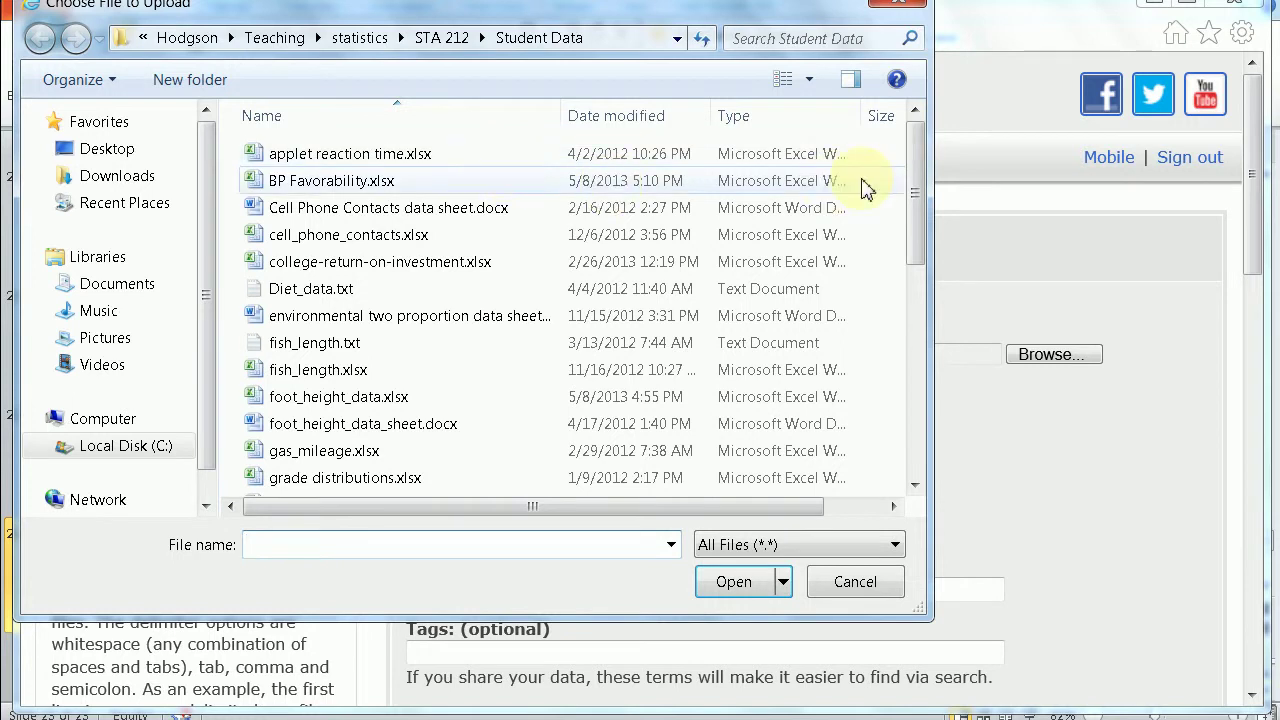
{"action": "left_click_drag", "start_coordinate": [916, 168], "coordinate": [928, 188]}
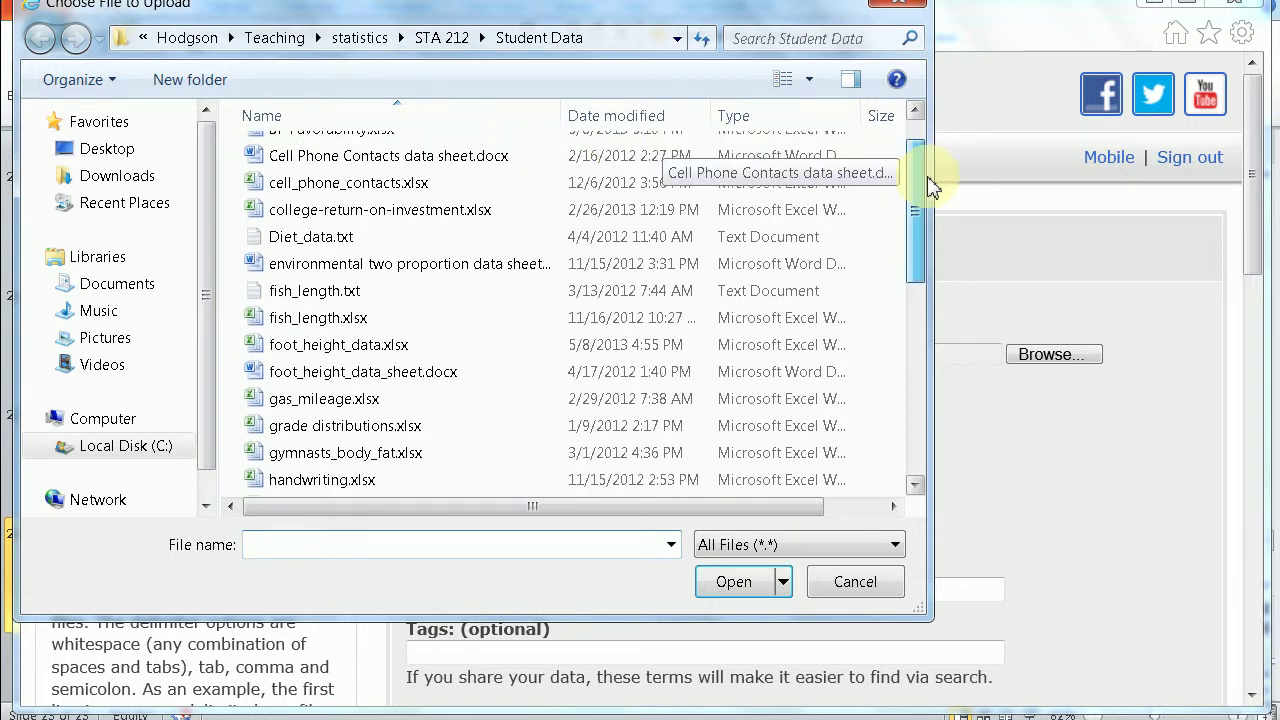
{"action": "left_click_drag", "start_coordinate": [928, 188], "coordinate": [942, 208]}
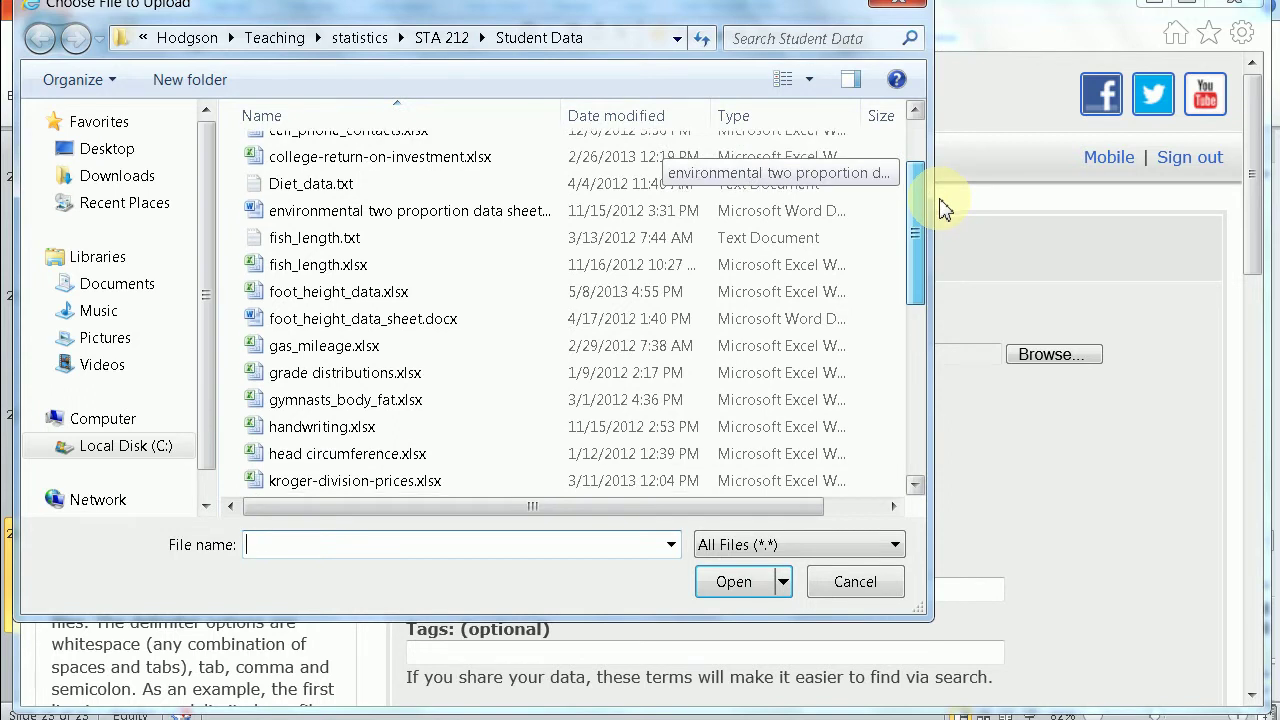
{"action": "double_click", "coordinate": [300, 292]}
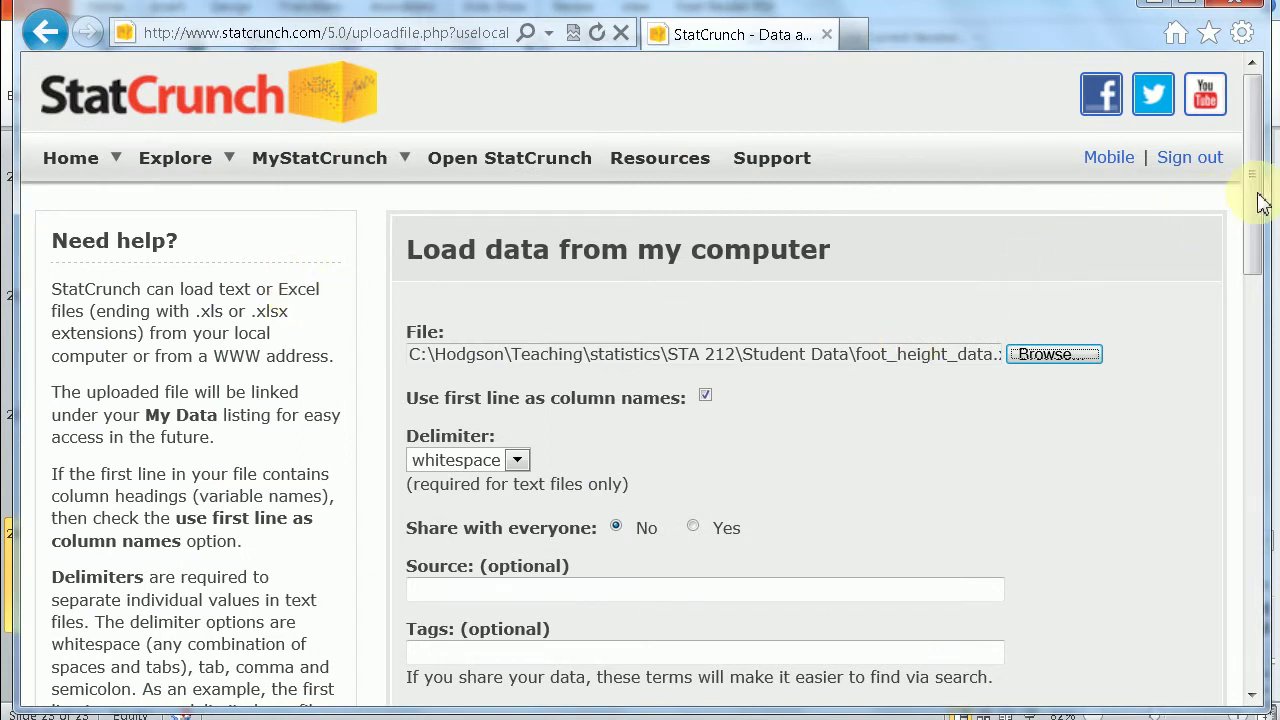
{"action": "left_click_drag", "start_coordinate": [1257, 194], "coordinate": [1234, 609]}
{"action": "left_click", "coordinate": [447, 452]}
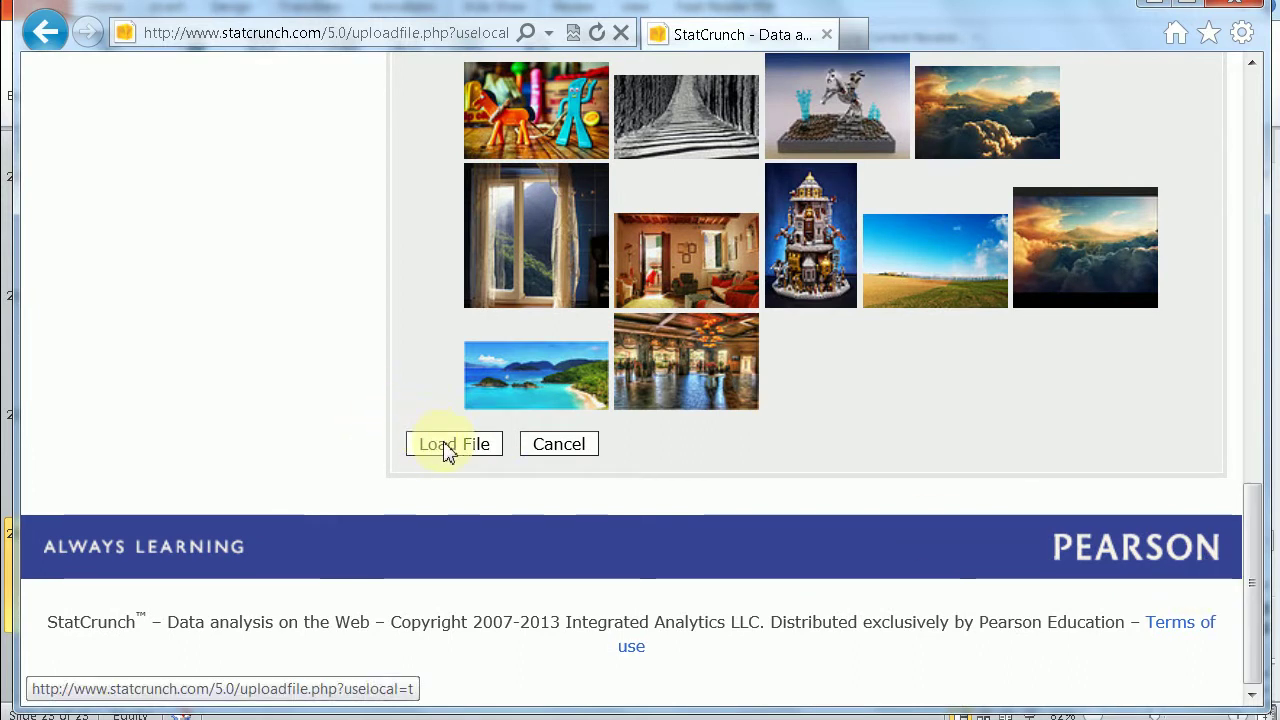
Step: Confirm the upload and scroll through the Gender, Height (cm) and Foot Length columns
{"action": "left_click", "coordinate": [447, 446]}
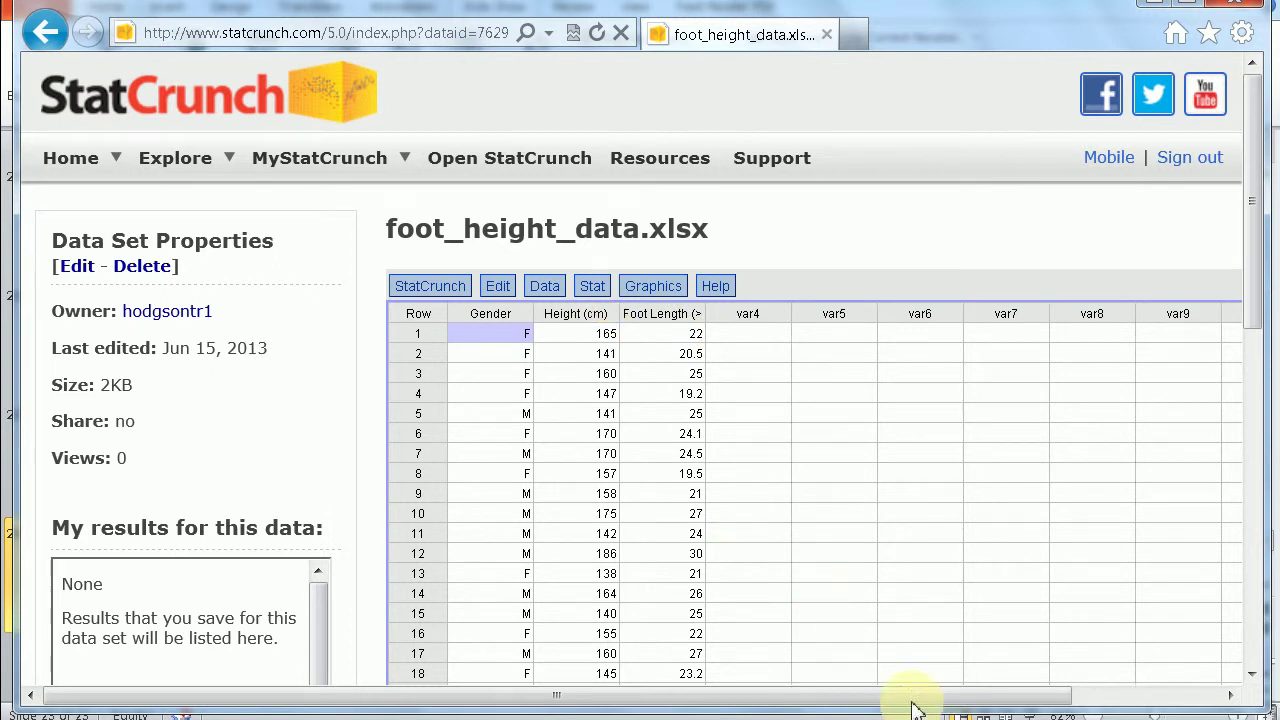
{"action": "left_click_drag", "start_coordinate": [912, 708], "coordinate": [1134, 703]}
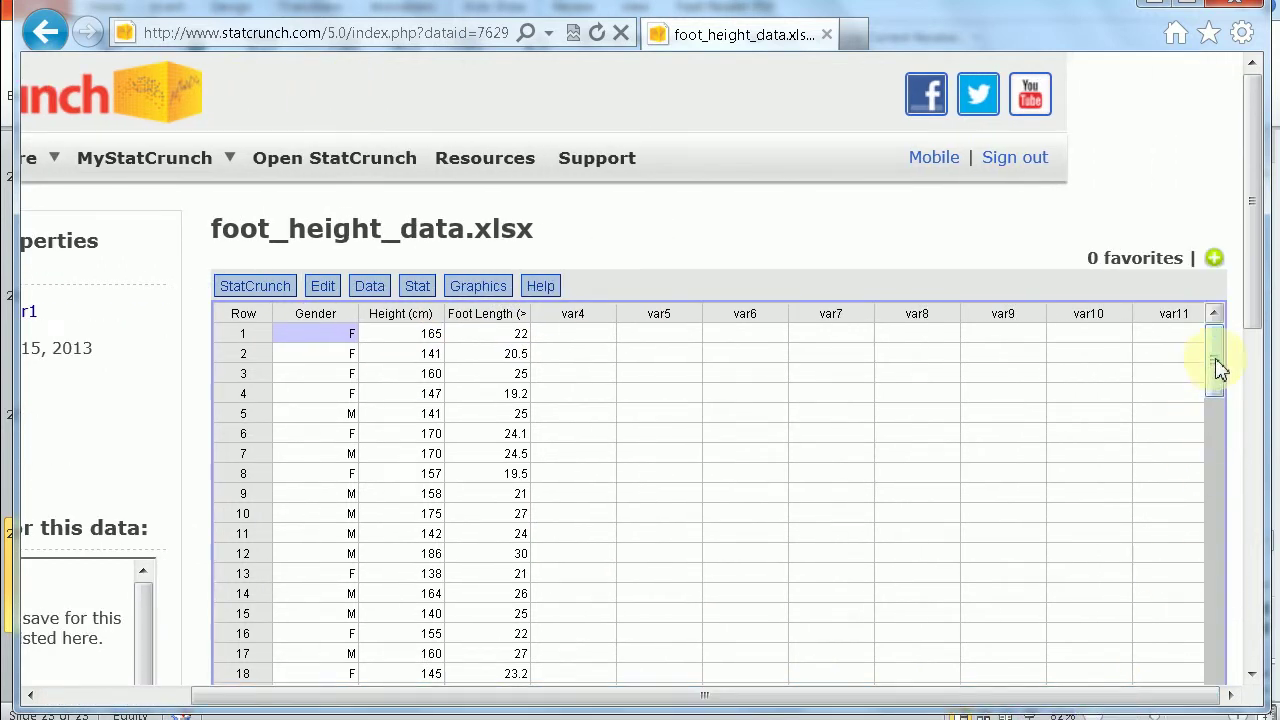
{"action": "mouse_move", "coordinate": [1214, 371]}
{"action": "left_mouse_down"}
{"action": "mouse_move", "coordinate": [1229, 587]}
{"action": "mouse_move", "coordinate": [1213, 718]}
{"action": "mouse_move", "coordinate": [1243, 557]}
{"action": "mouse_move", "coordinate": [1228, 362]}
{"action": "left_mouse_up"}
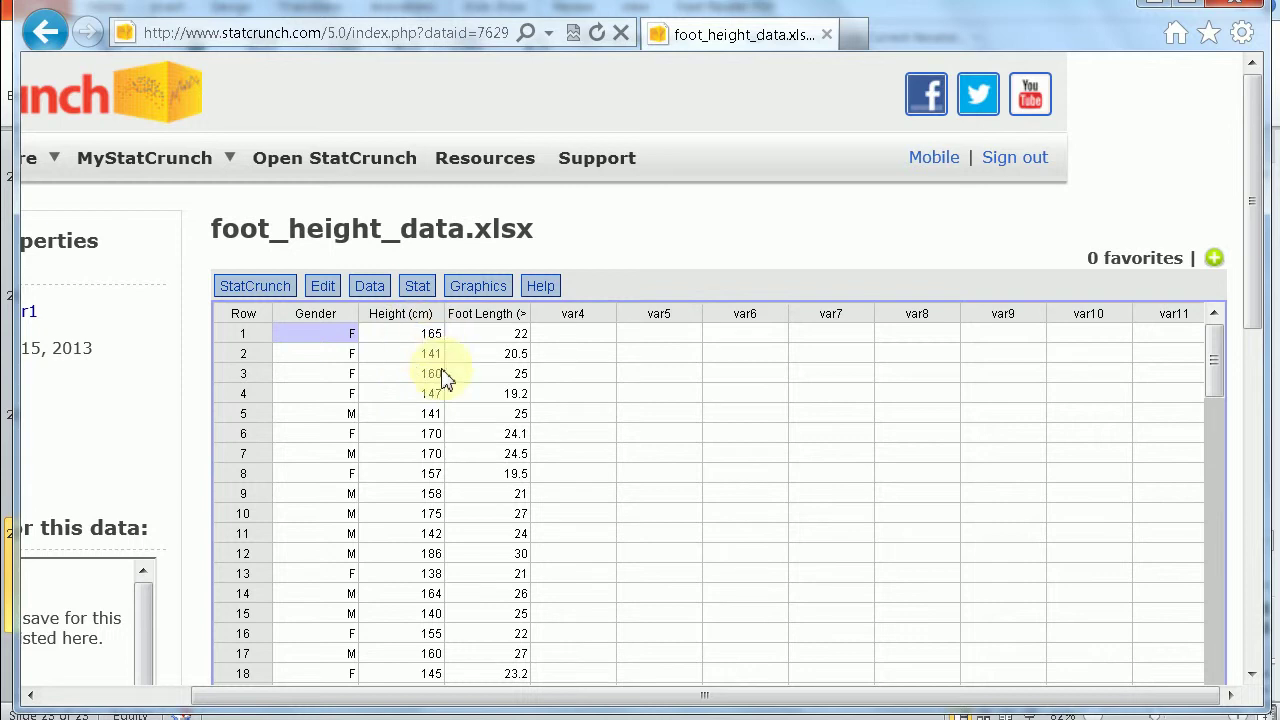
Step: Create a histogram of the Height (cm) column
{"action": "left_click", "coordinate": [479, 289]}
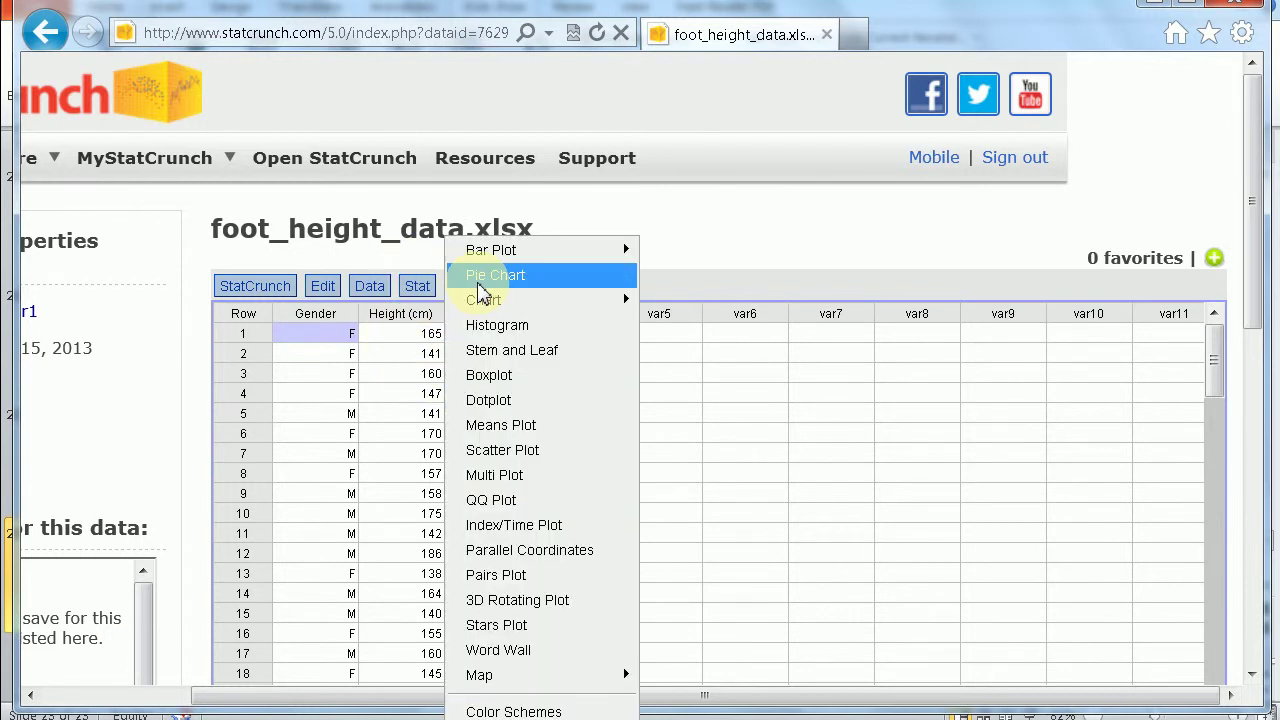
{"action": "left_click", "coordinate": [505, 328]}
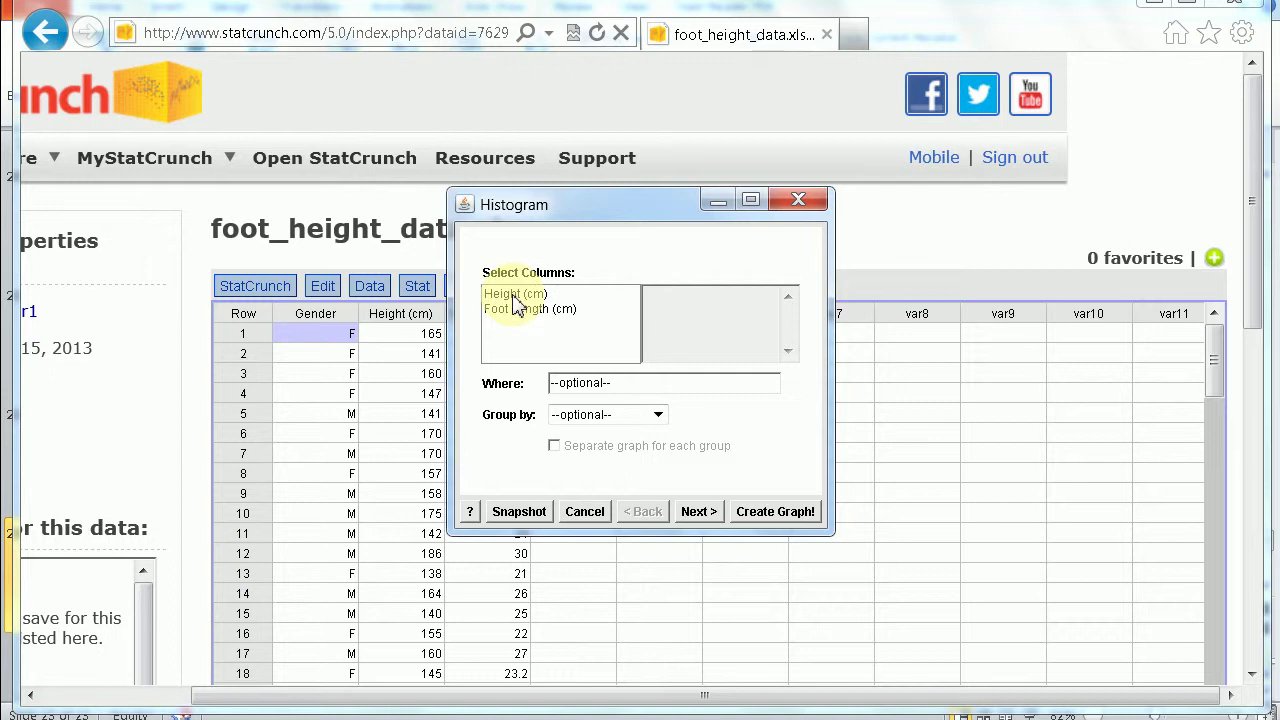
{"action": "left_click", "coordinate": [513, 295]}
{"action": "left_click", "coordinate": [513, 295]}
{"action": "left_click", "coordinate": [513, 295]}
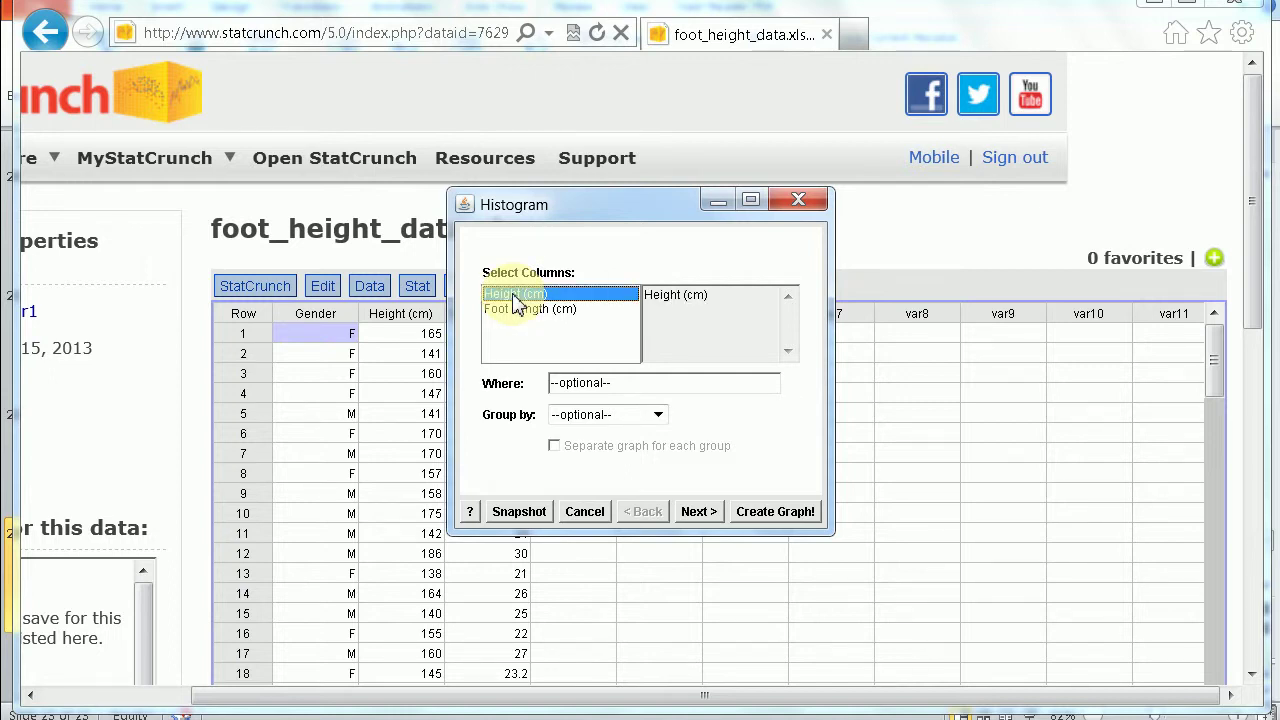
{"action": "left_click", "coordinate": [779, 520]}
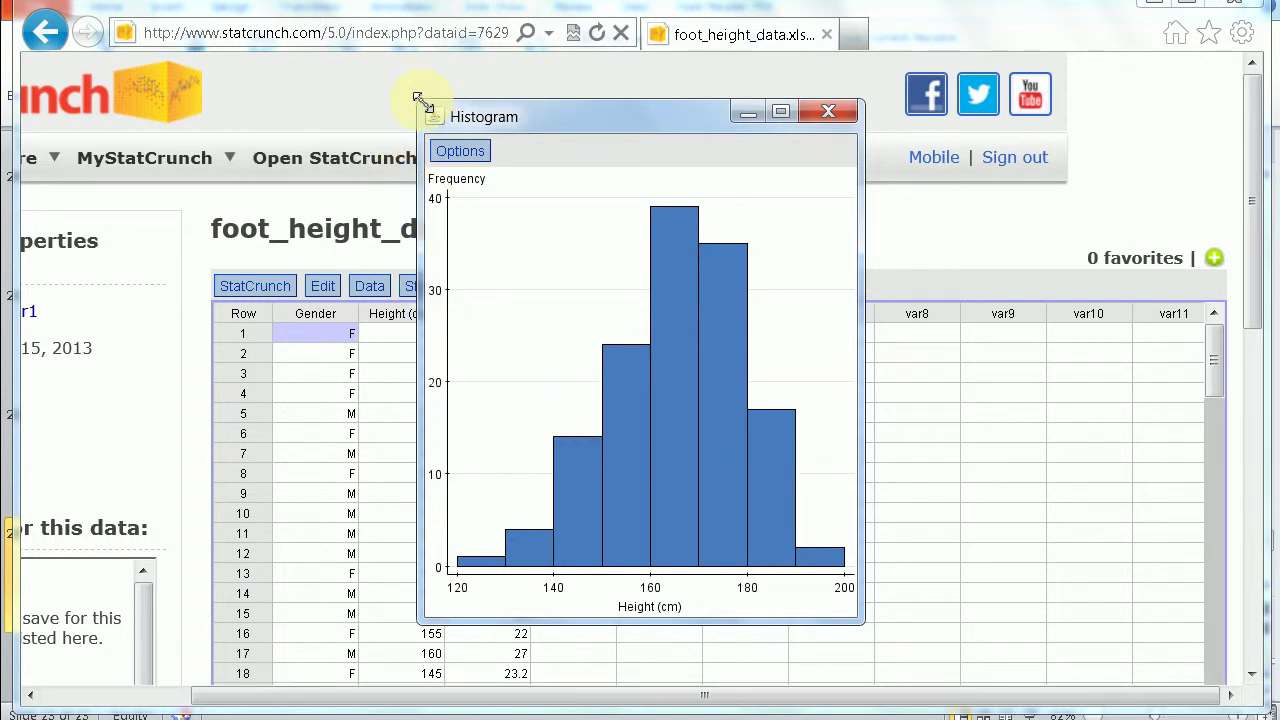
Step: Enlarge the histogram window by dragging its top-left corner up and left
{"action": "left_click_drag", "start_coordinate": [423, 103], "coordinate": [302, 65]}
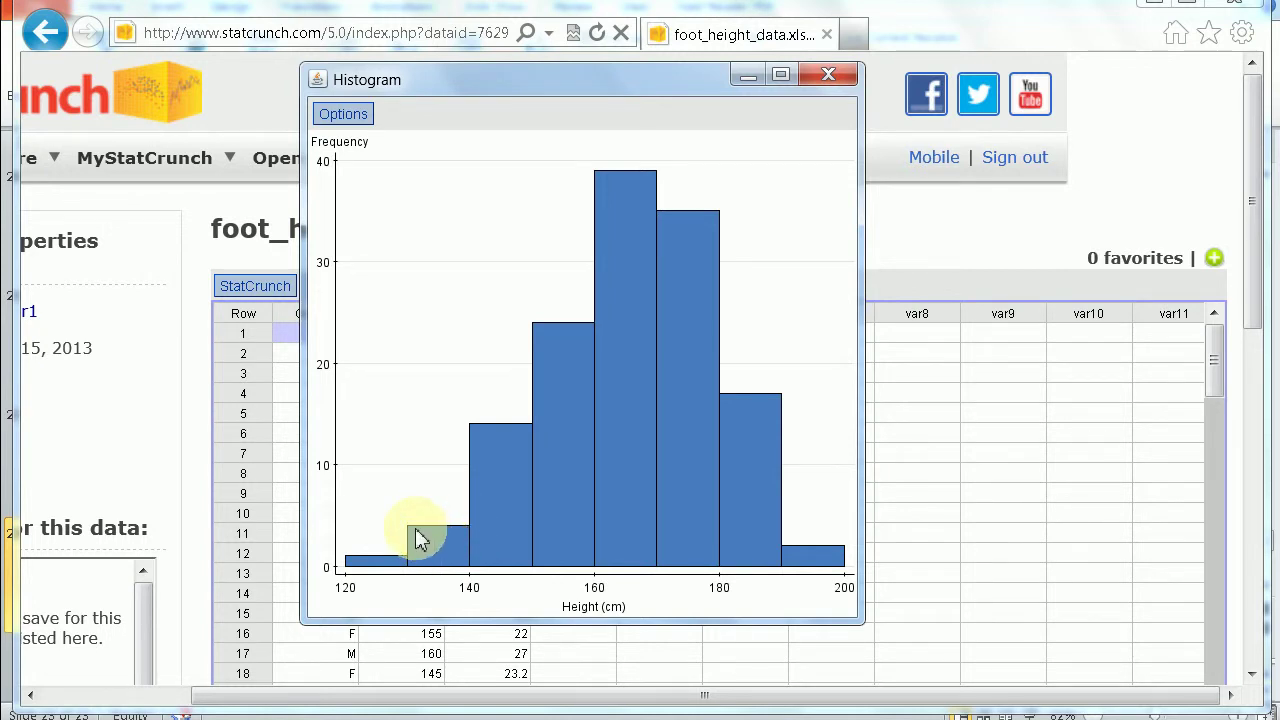
Step: Redraw the histogram with counts above the bars: 1, 4, 14, 24, 39, 35, 17, 2
{"action": "left_click", "coordinate": [343, 114]}
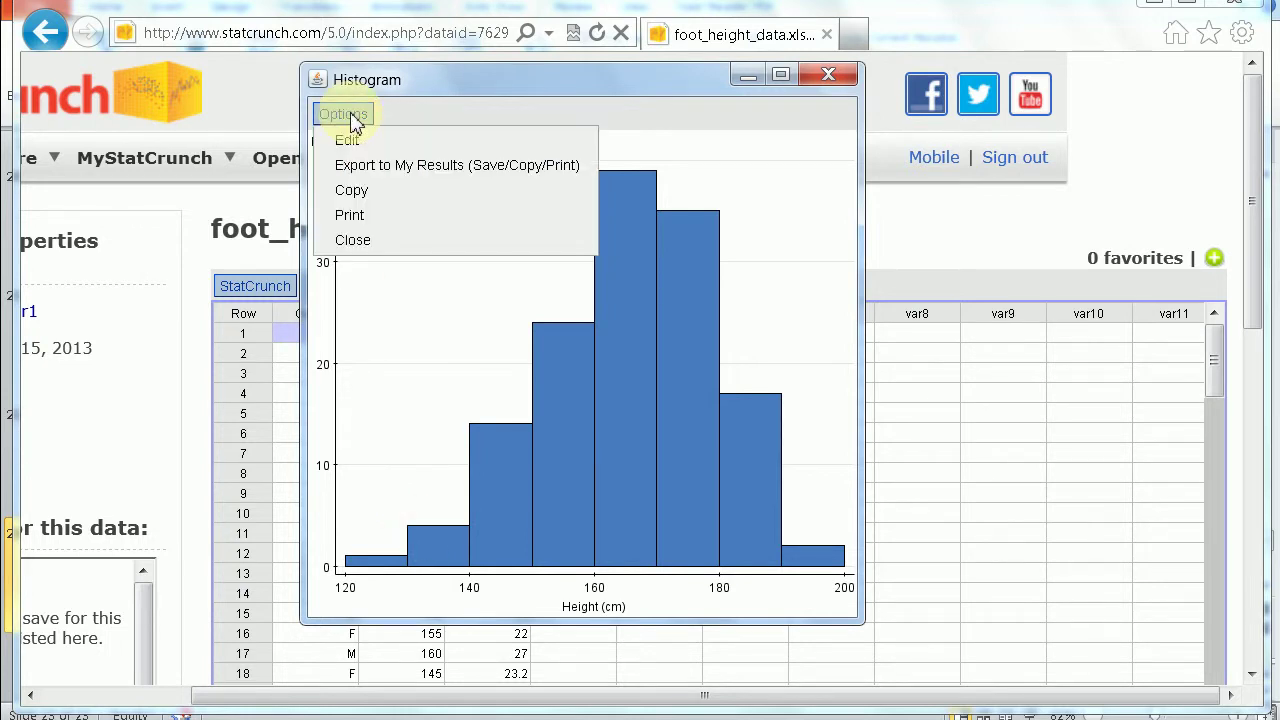
{"action": "left_click", "coordinate": [353, 144]}
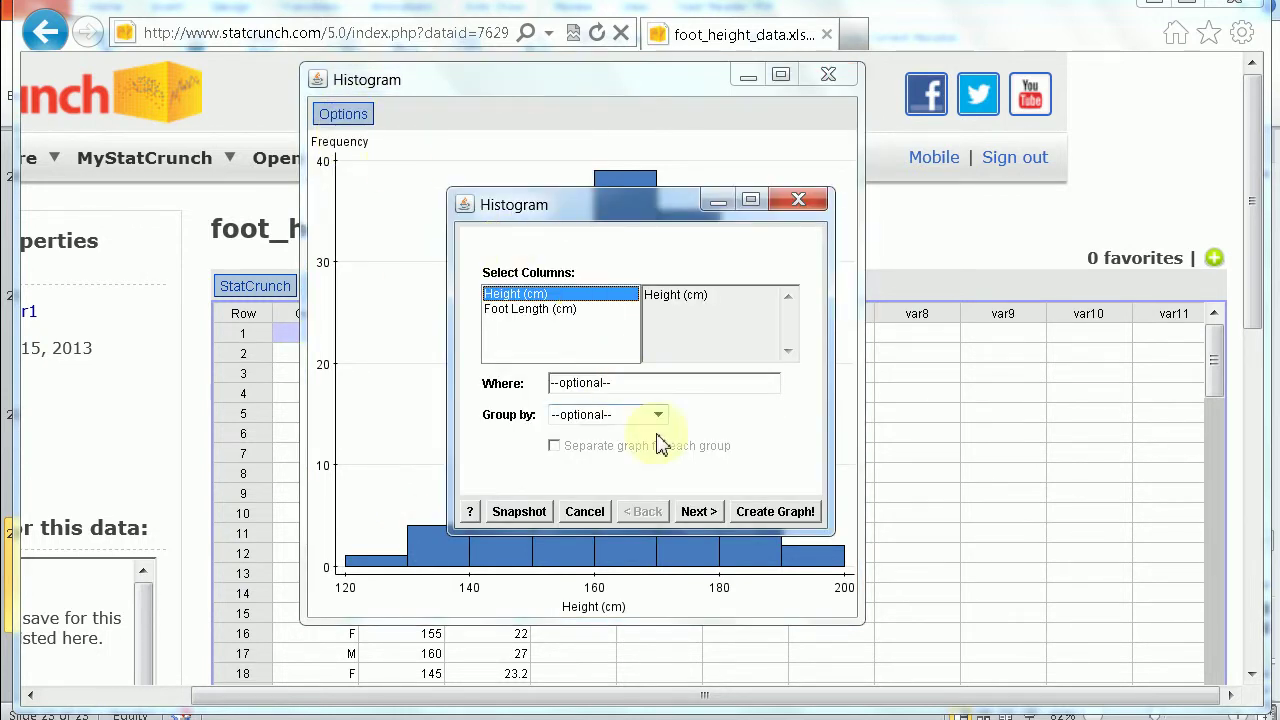
{"action": "left_click", "coordinate": [698, 513]}
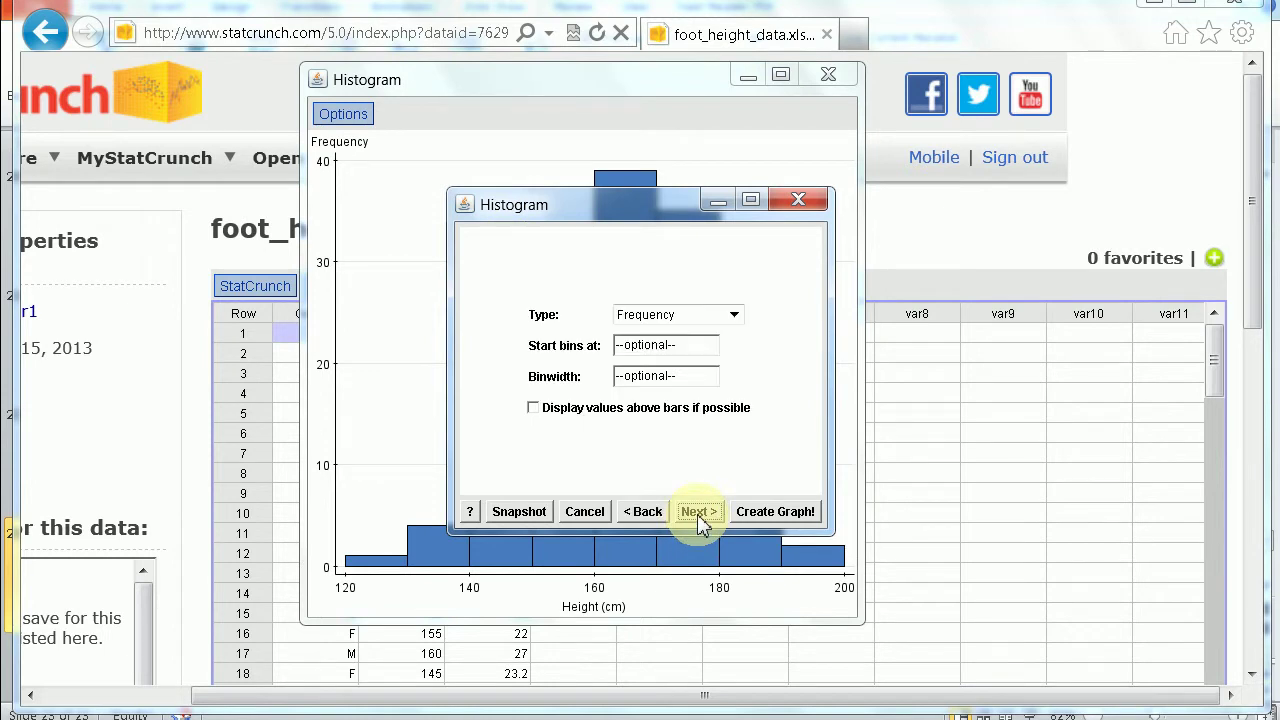
{"action": "left_click", "coordinate": [534, 409]}
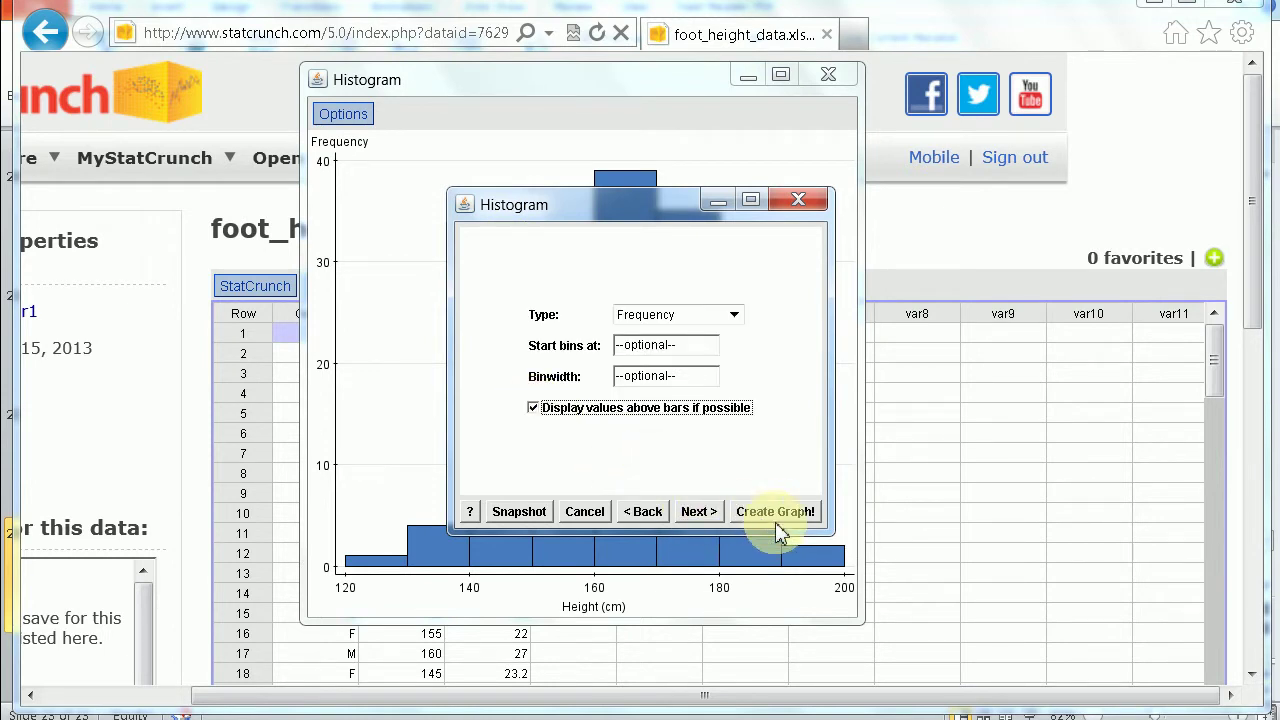
{"action": "left_click", "coordinate": [776, 512]}
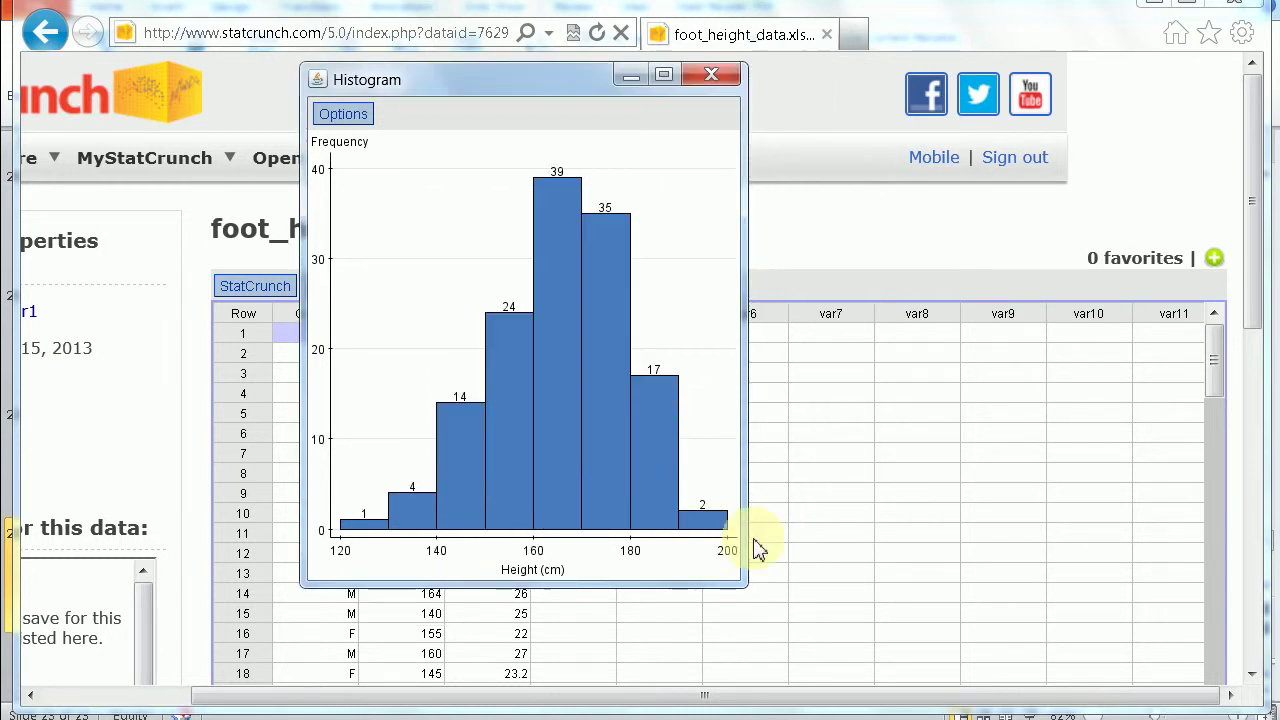
Step: Widen the labelled histogram window to the right
{"action": "left_click_drag", "start_coordinate": [740, 579], "coordinate": [884, 580]}
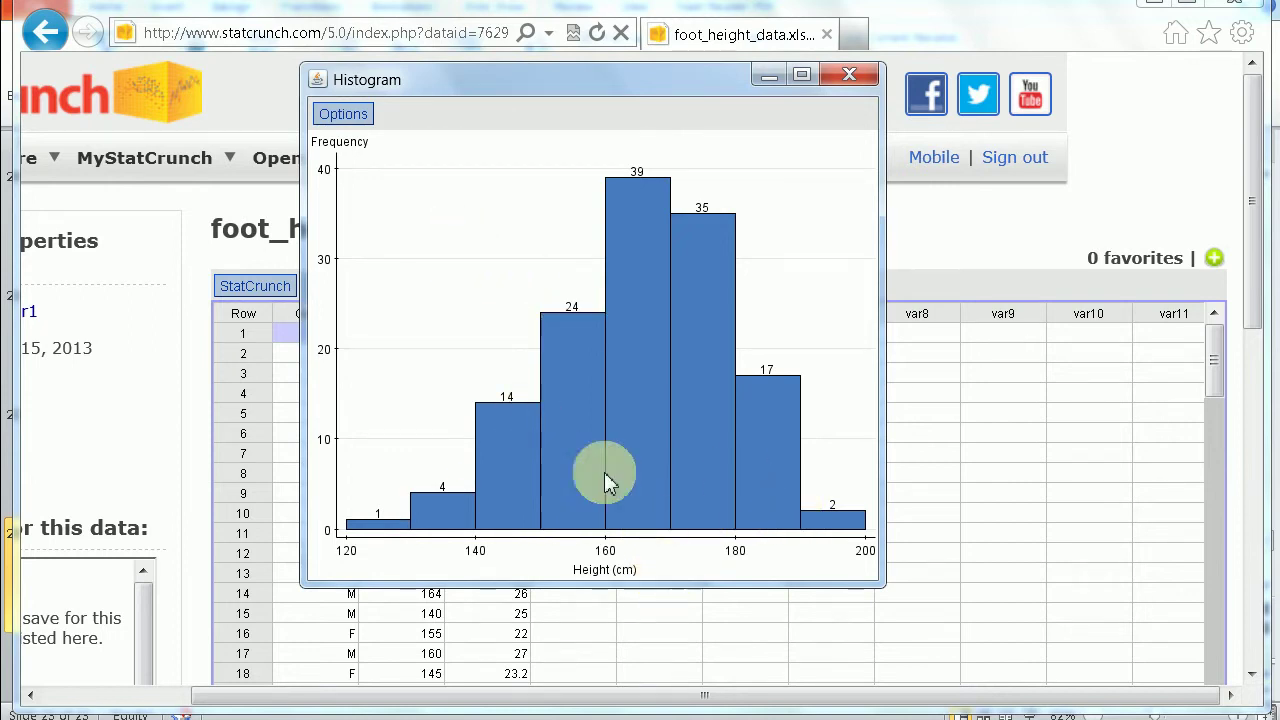
Step: Redraw the height histogram with bins starting at 120 and a bin width of 5
{"action": "left_click", "coordinate": [350, 118]}
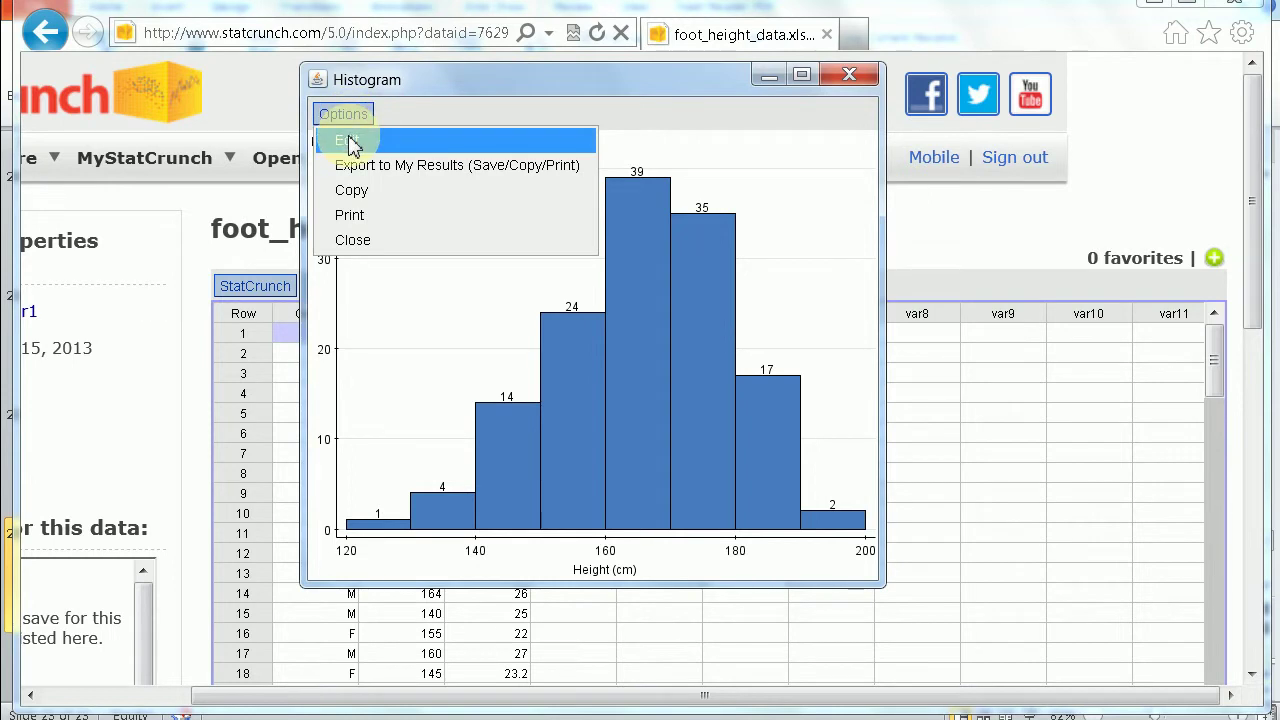
{"action": "left_click", "coordinate": [350, 142]}
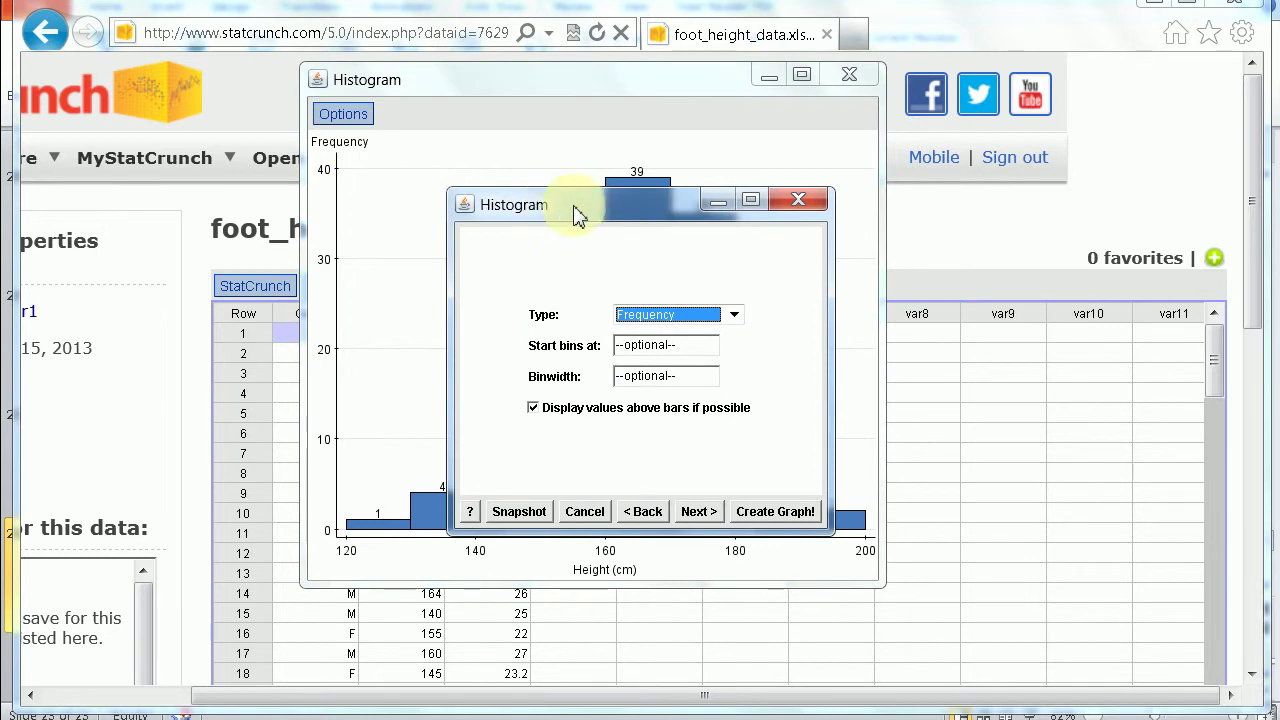
{"action": "left_click_drag", "start_coordinate": [580, 212], "coordinate": [916, 230]}
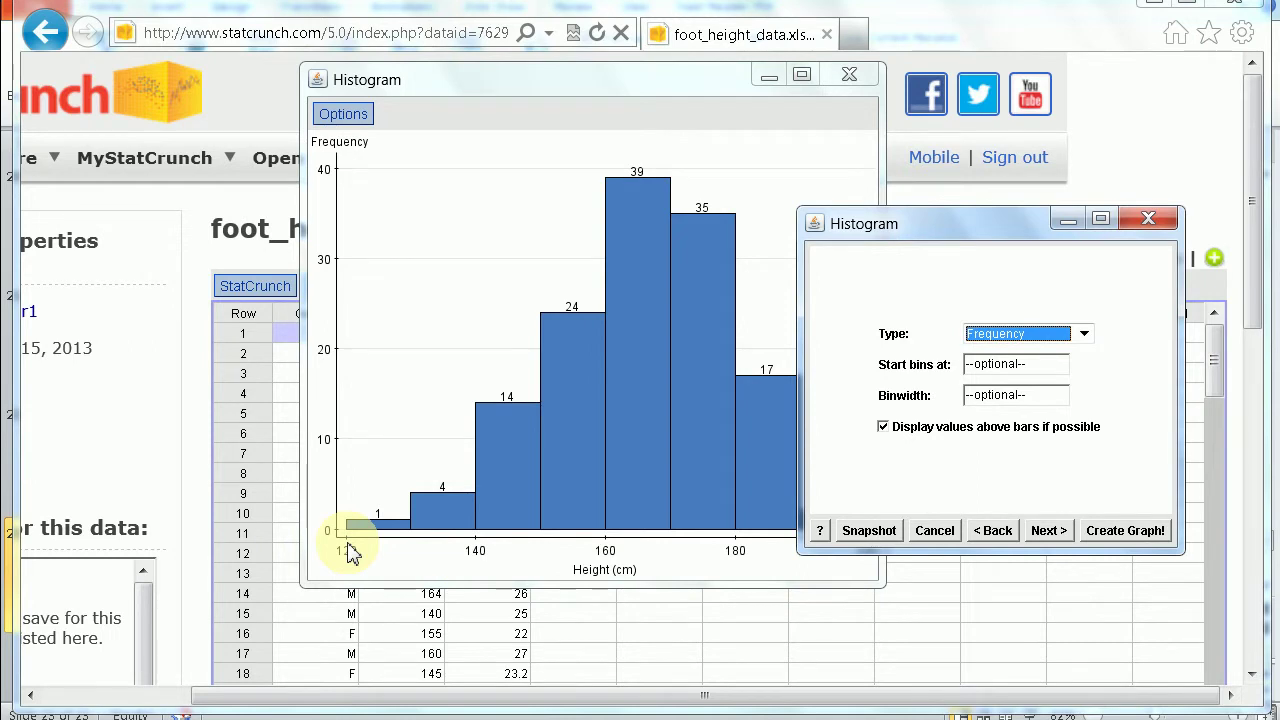
{"action": "left_click", "coordinate": [1043, 368]}
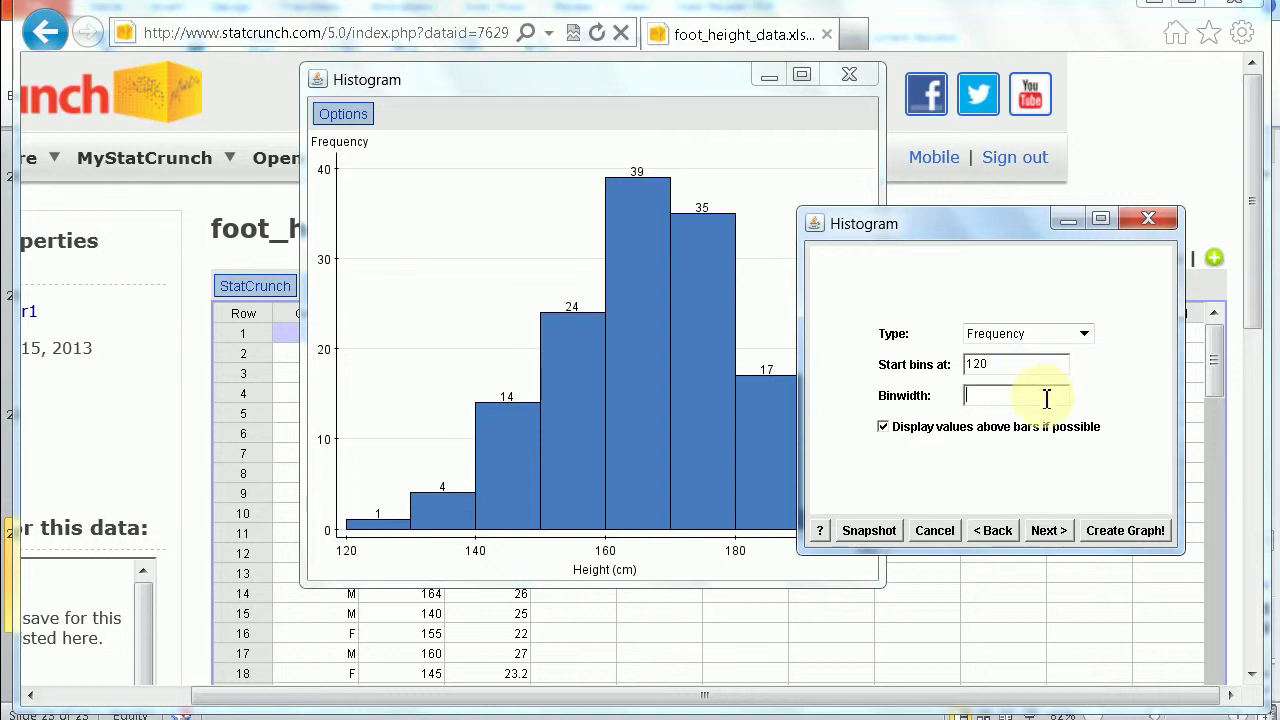
{"action": "type", "text": "5"}
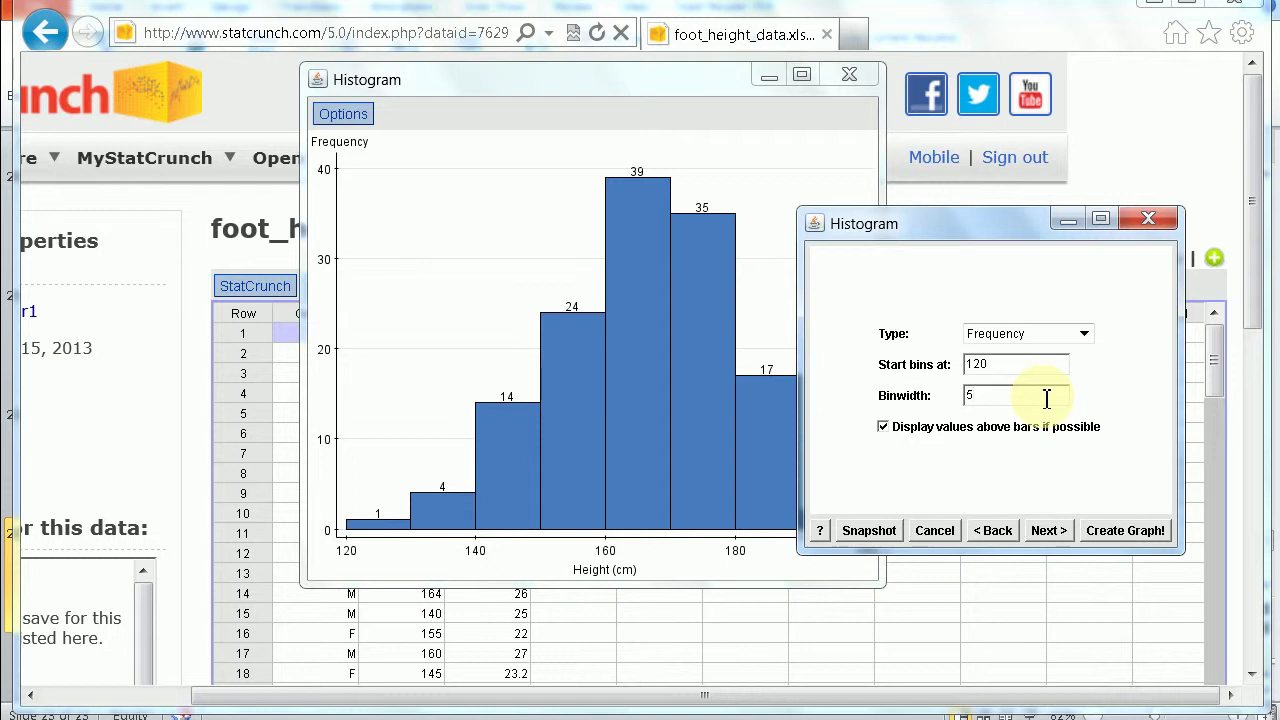
{"action": "left_click", "coordinate": [1110, 534]}
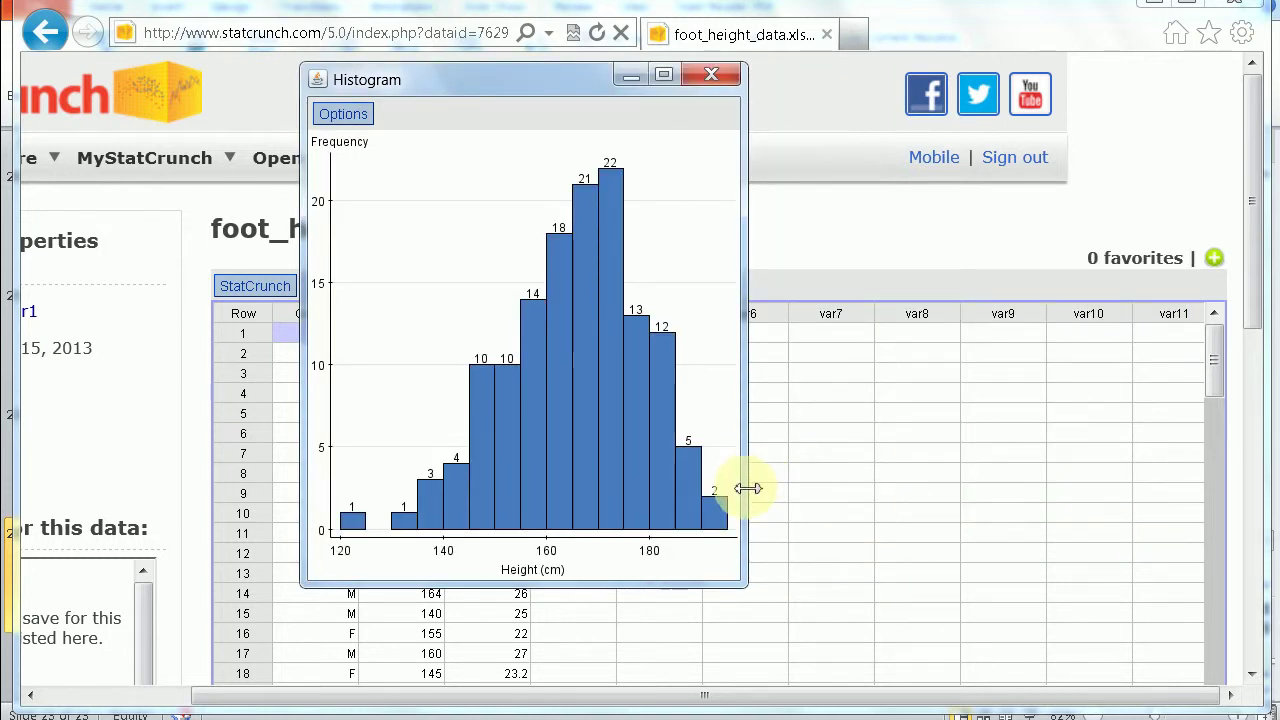
Step: Widen the histogram window and redraw it with a bin width of 1
{"action": "left_click_drag", "start_coordinate": [740, 490], "coordinate": [1010, 495]}
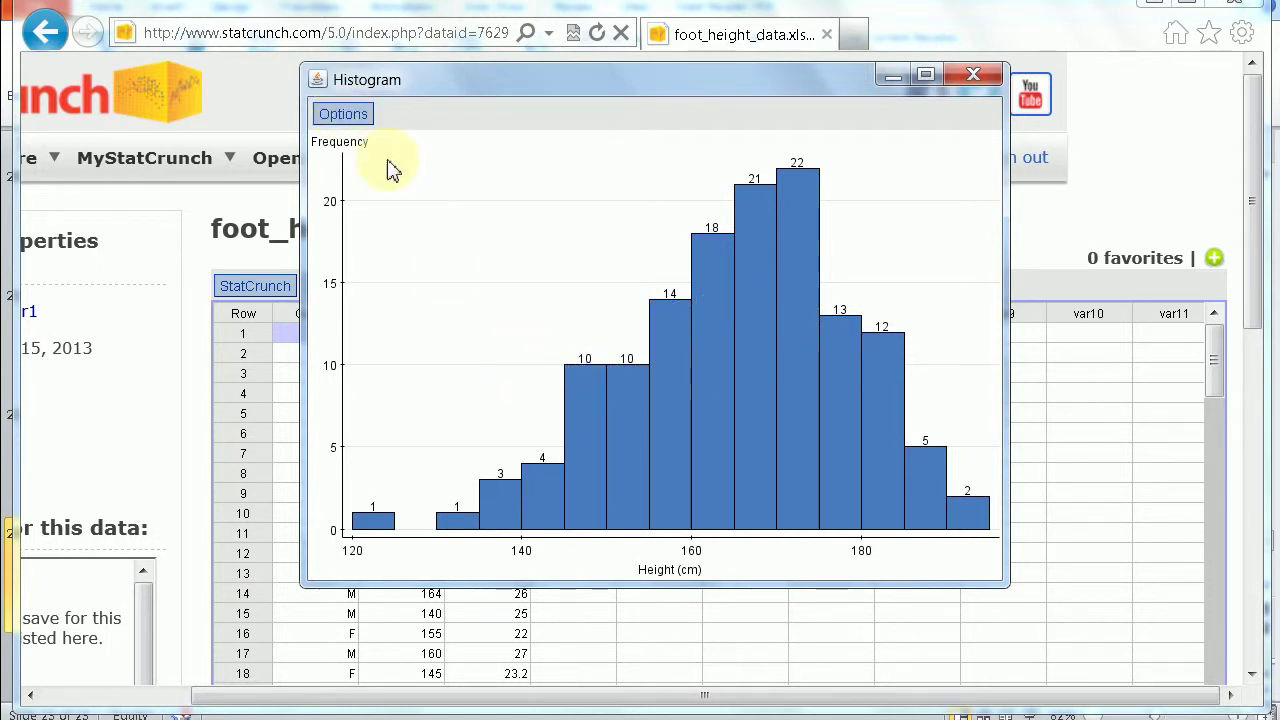
{"action": "left_click", "coordinate": [352, 118]}
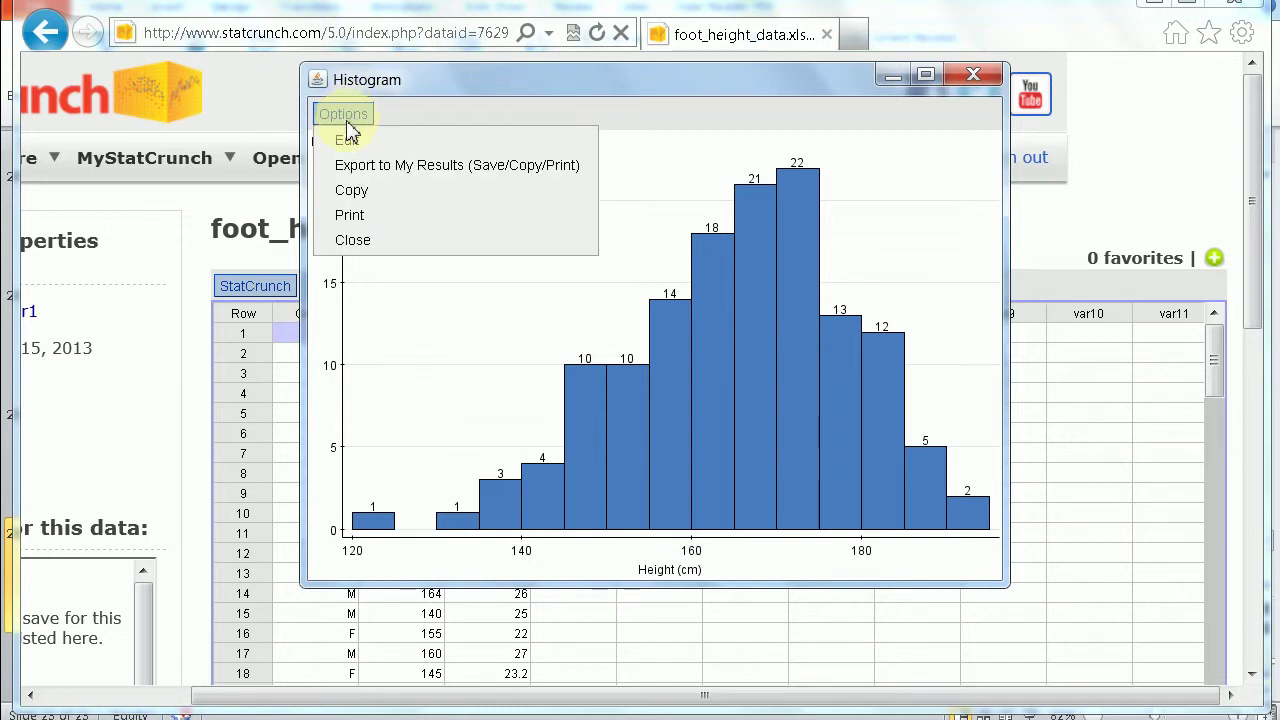
{"action": "left_click", "coordinate": [346, 142]}
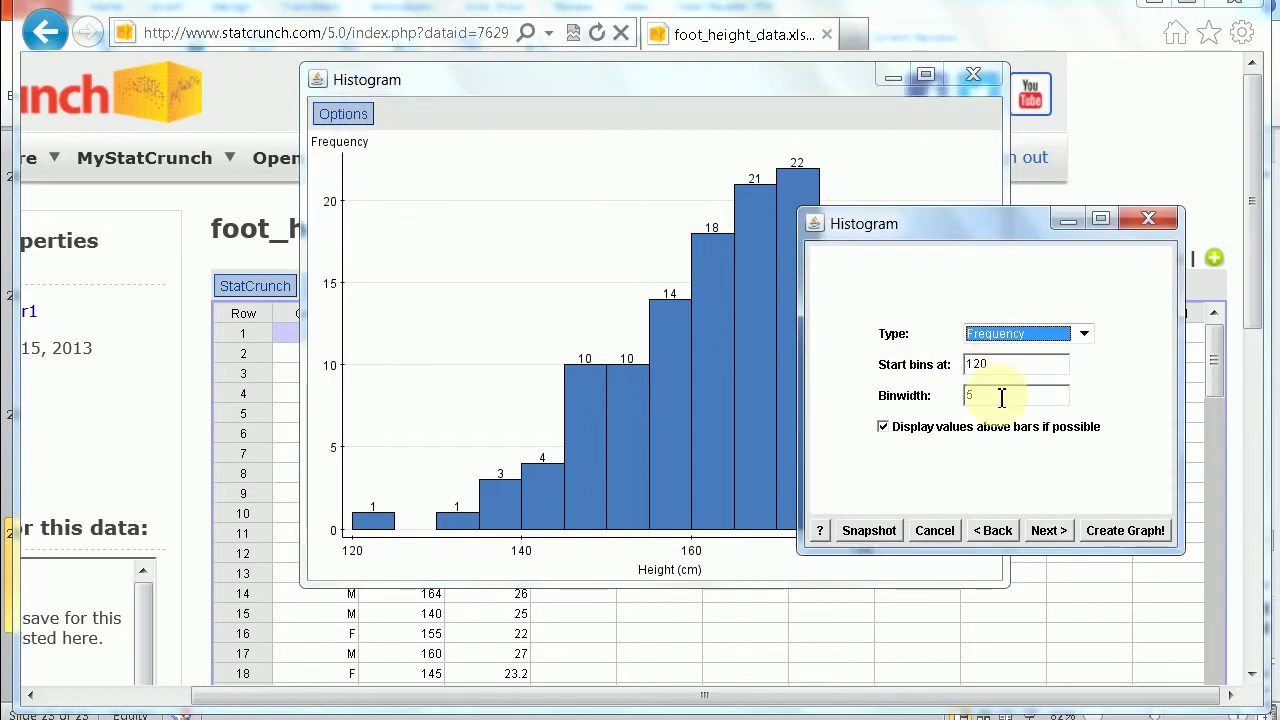
{"action": "double_click", "coordinate": [972, 395]}
{"action": "type", "text": "1"}
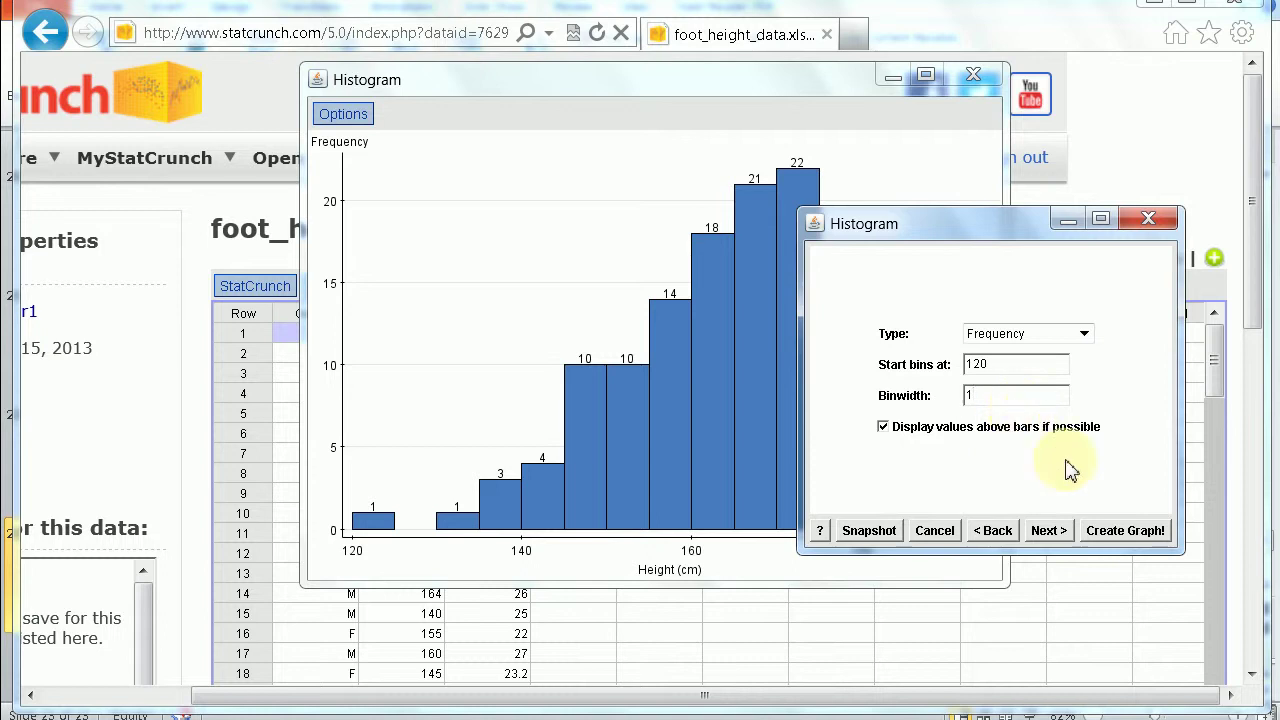
{"action": "left_click", "coordinate": [1123, 533]}
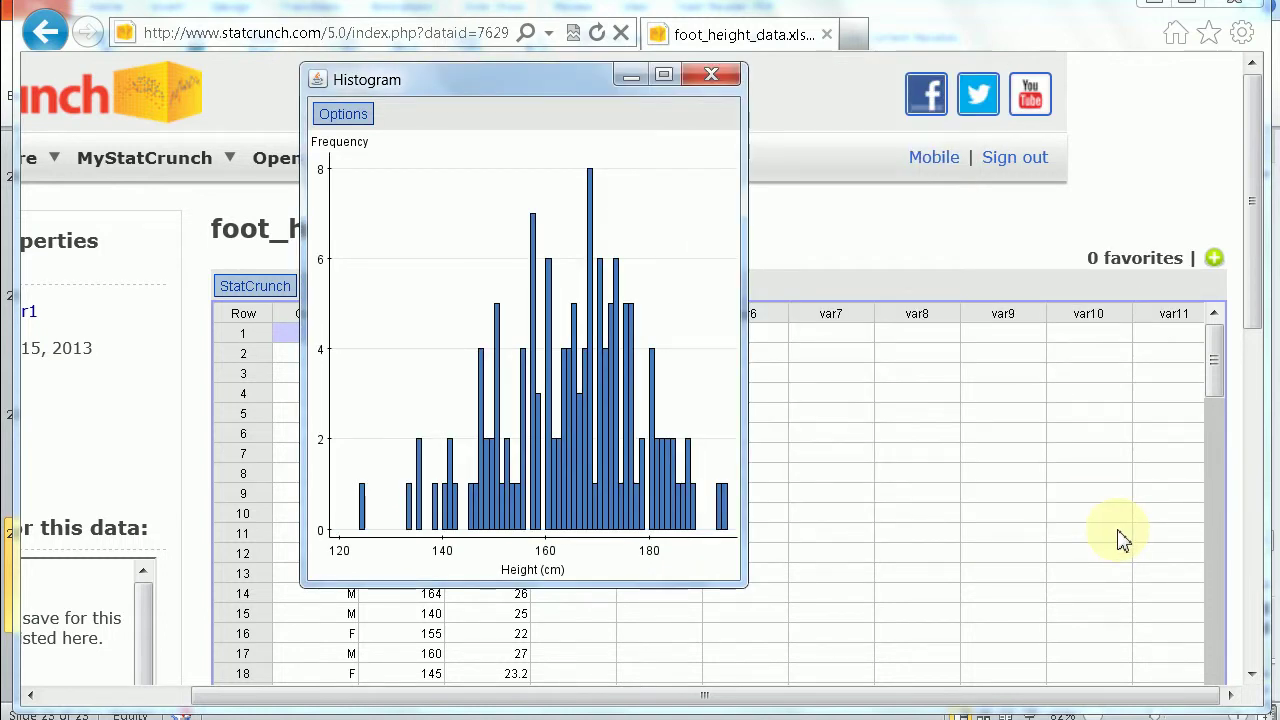
Step: Change the height histogram's bin width from 1 to 40, giving bars of 43 and 93
{"action": "left_click", "coordinate": [357, 118]}
{"action": "left_click", "coordinate": [345, 141]}
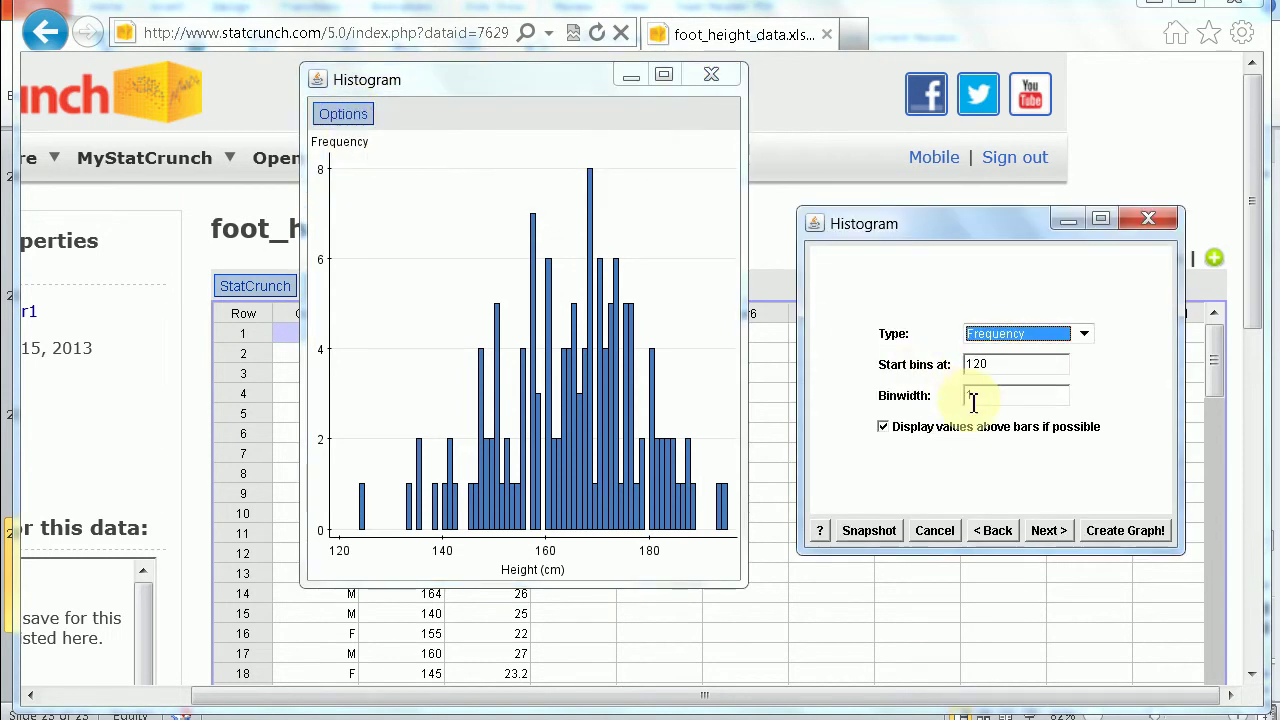
{"action": "left_click_drag", "start_coordinate": [988, 398], "coordinate": [958, 403]}
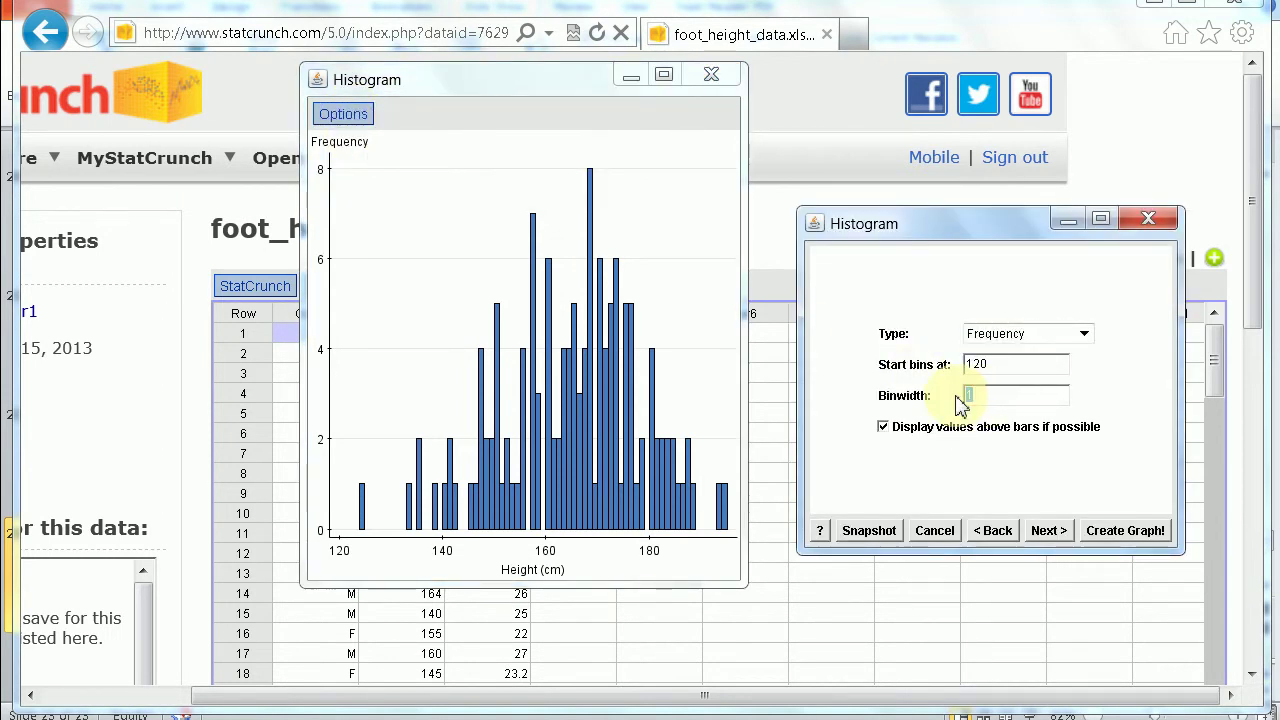
{"action": "type", "text": "40"}
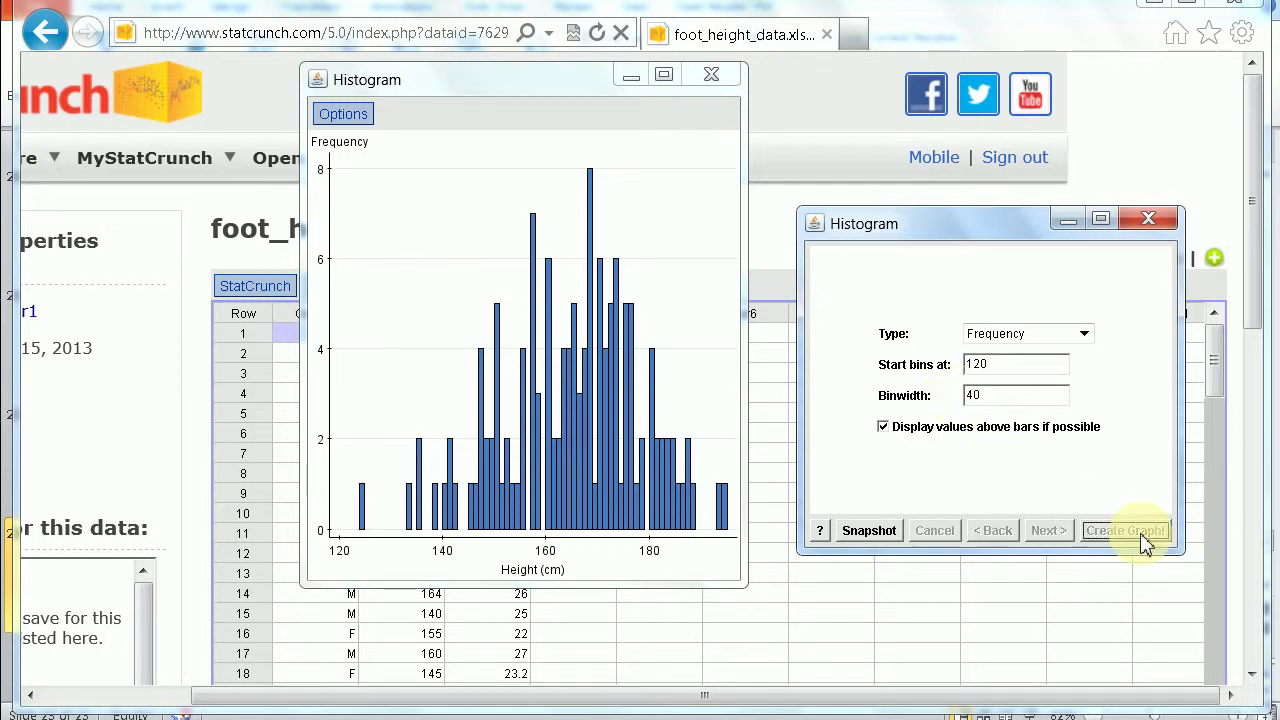
{"action": "left_click", "coordinate": [1143, 534]}
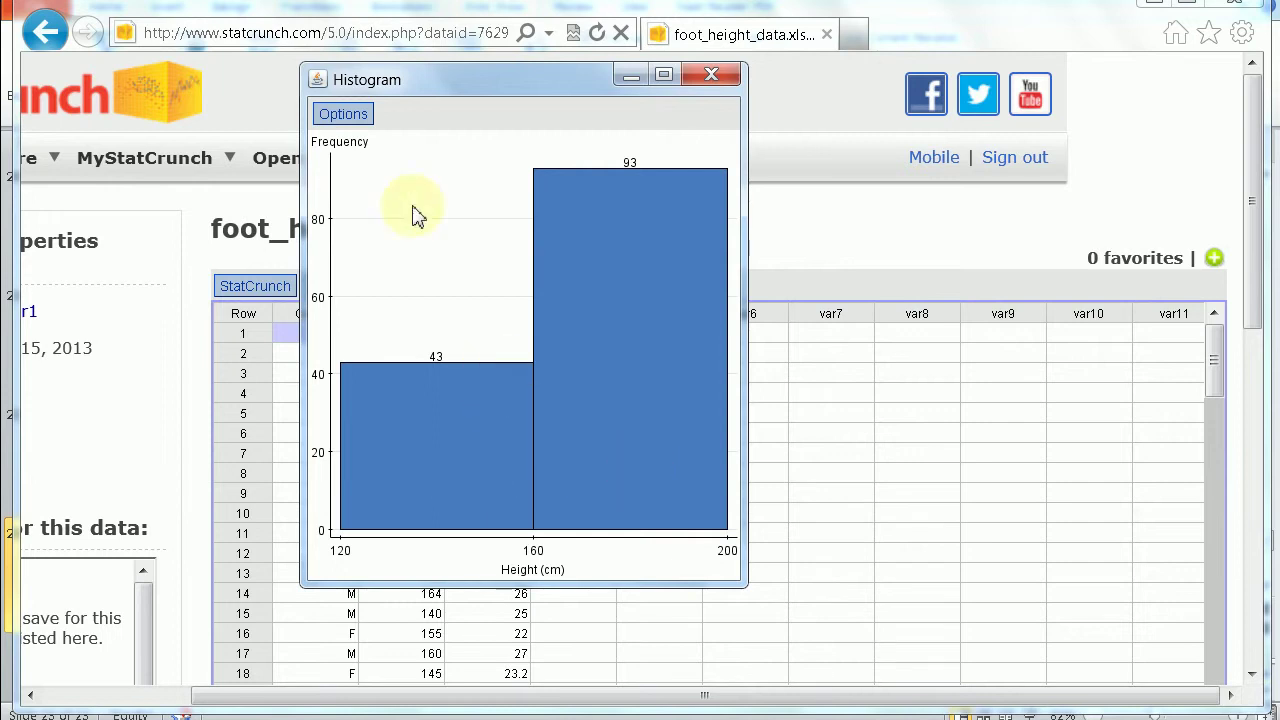
Step: Change the histogram bin width from 40 back to 10 cm, giving eight bars peaking at 39
{"action": "left_click", "coordinate": [345, 118]}
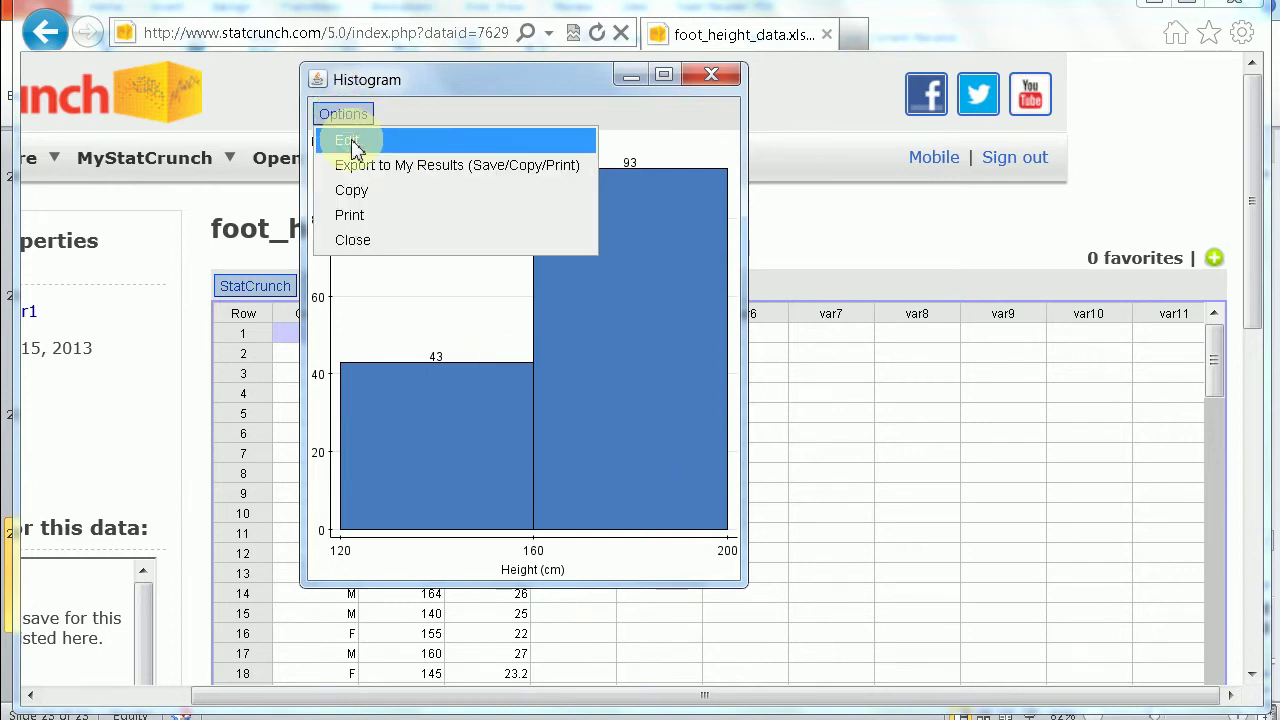
{"action": "left_click", "coordinate": [350, 143]}
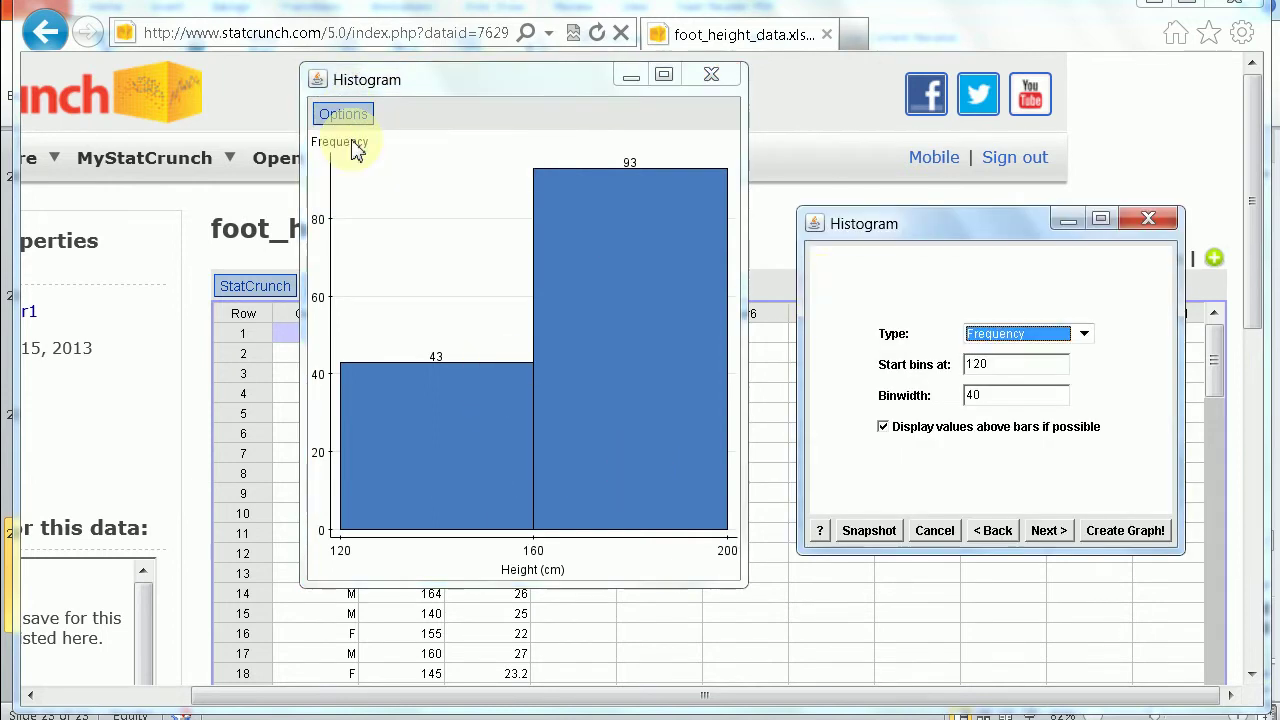
{"action": "double_click", "coordinate": [971, 398]}
{"action": "type", "text": "10"}
{"action": "left_click", "coordinate": [1137, 531]}
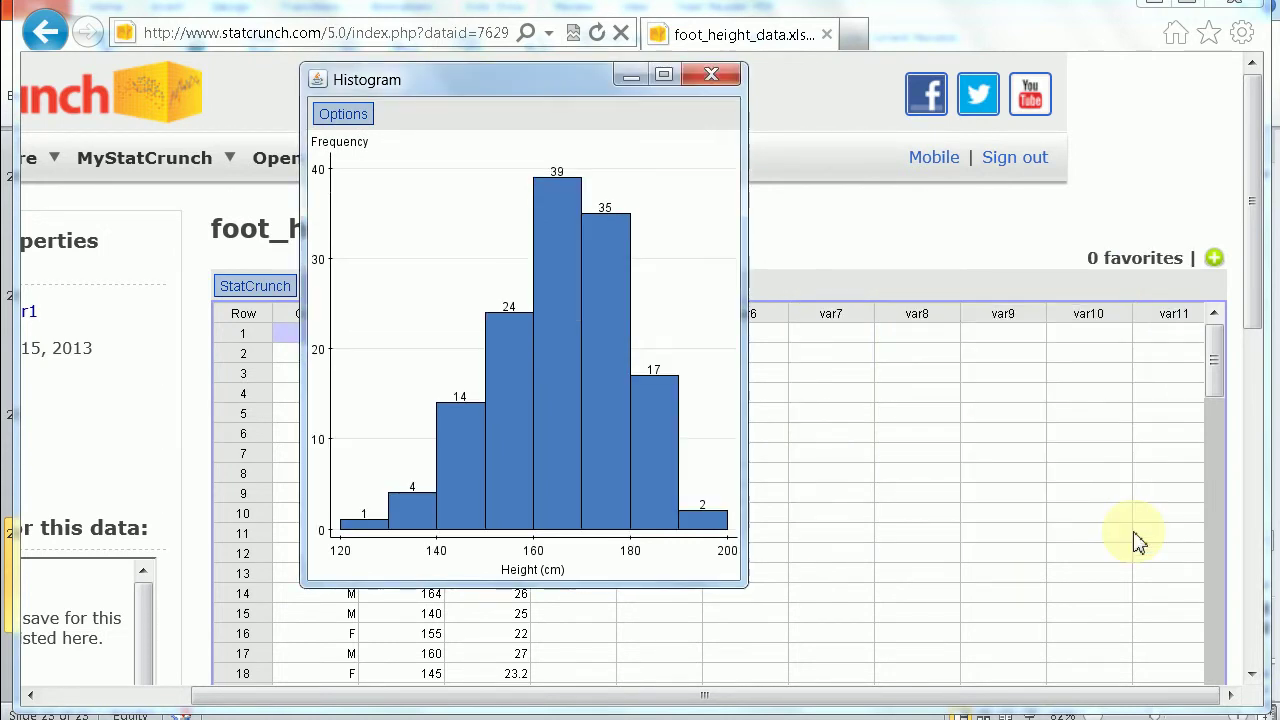
Step: Switch the histogram type to Relative Frequency, with bar labels from 0.007 to 0.287
{"action": "left_click", "coordinate": [345, 116]}
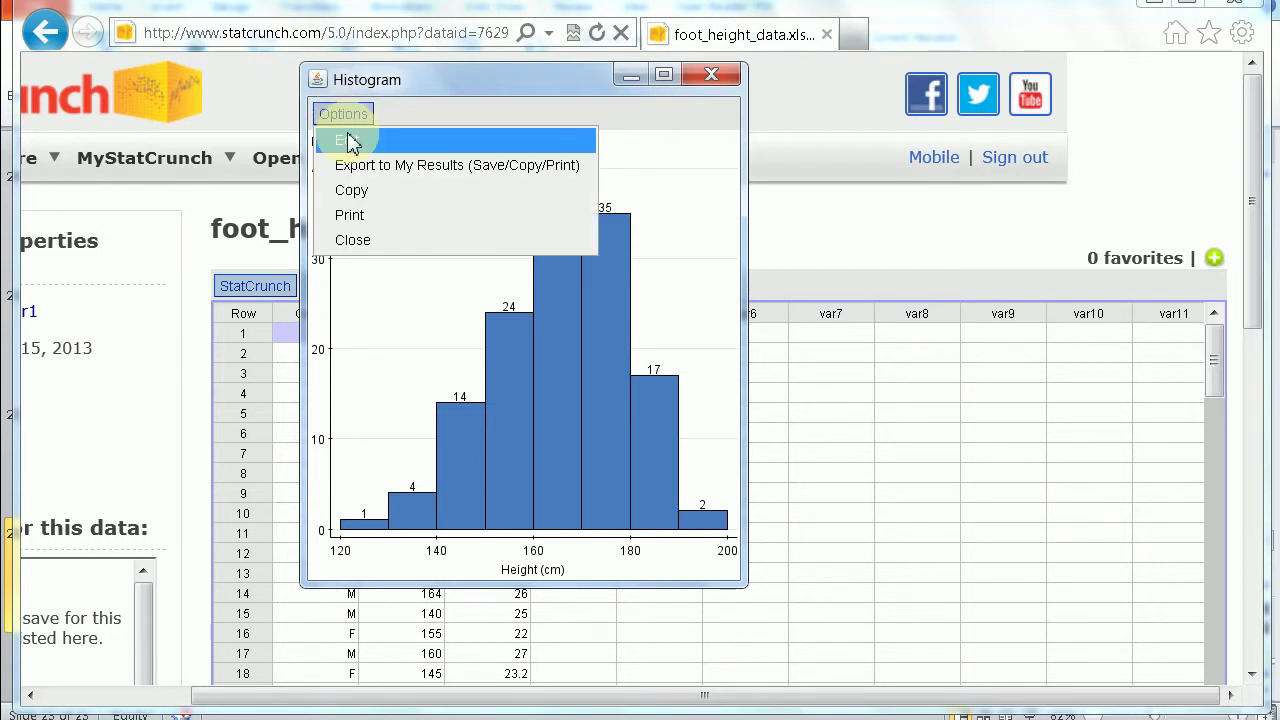
{"action": "left_click", "coordinate": [350, 141]}
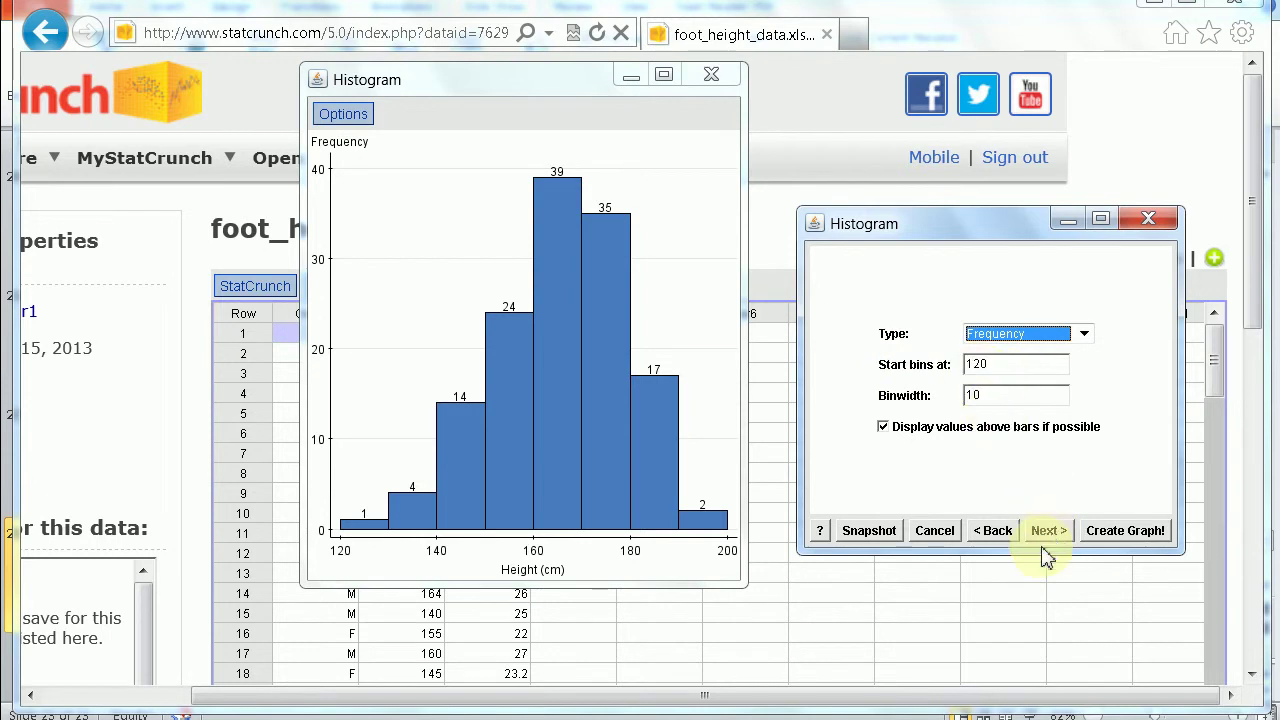
{"action": "left_click", "coordinate": [998, 532]}
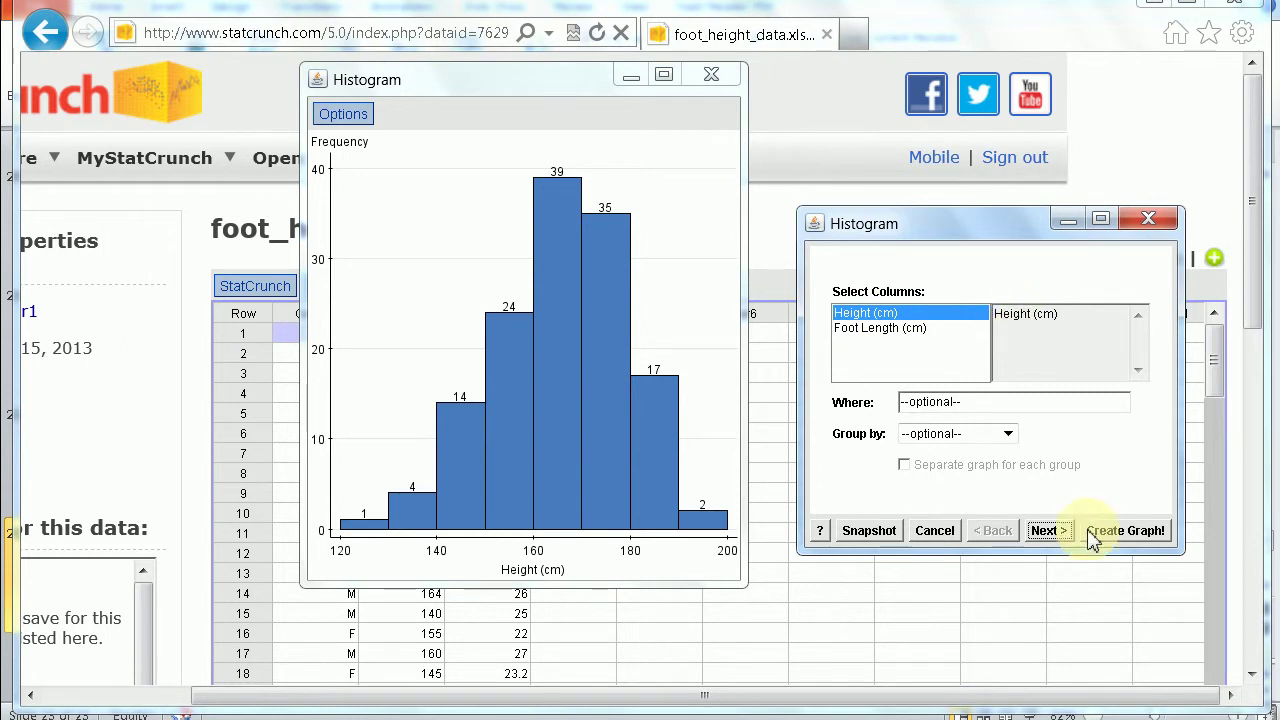
{"action": "left_click", "coordinate": [1054, 533]}
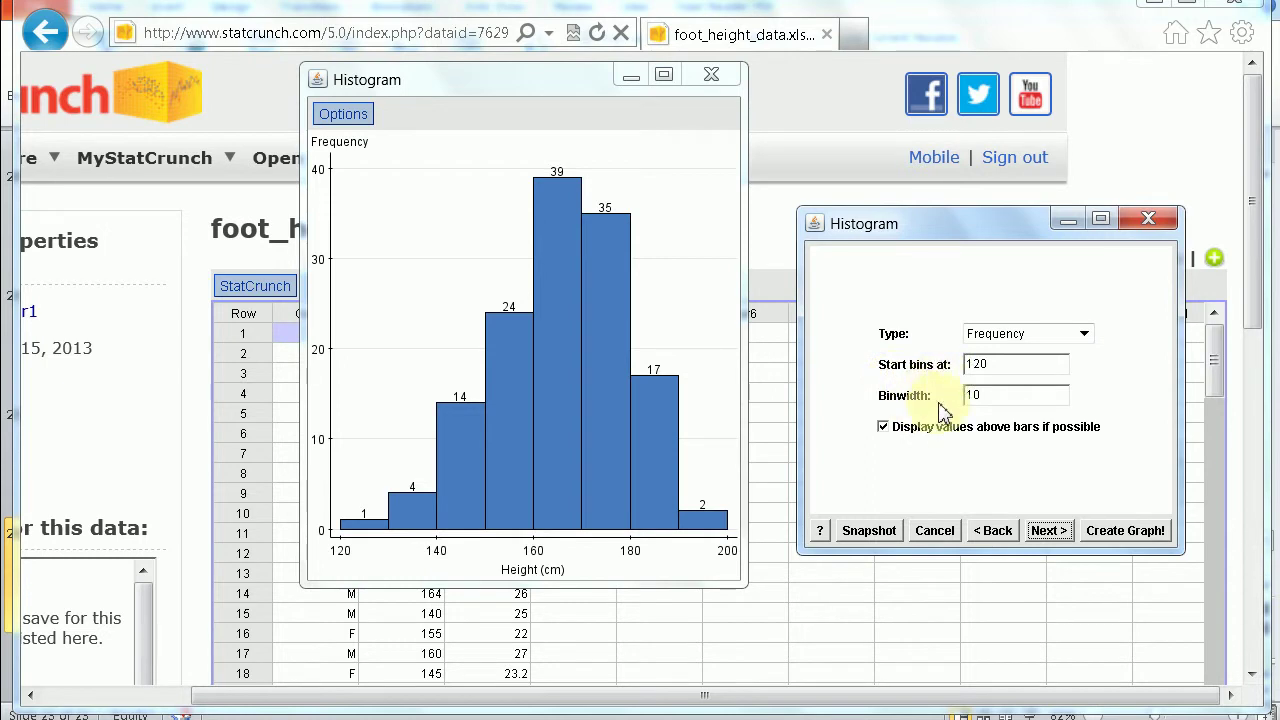
{"action": "left_click", "coordinate": [1084, 334]}
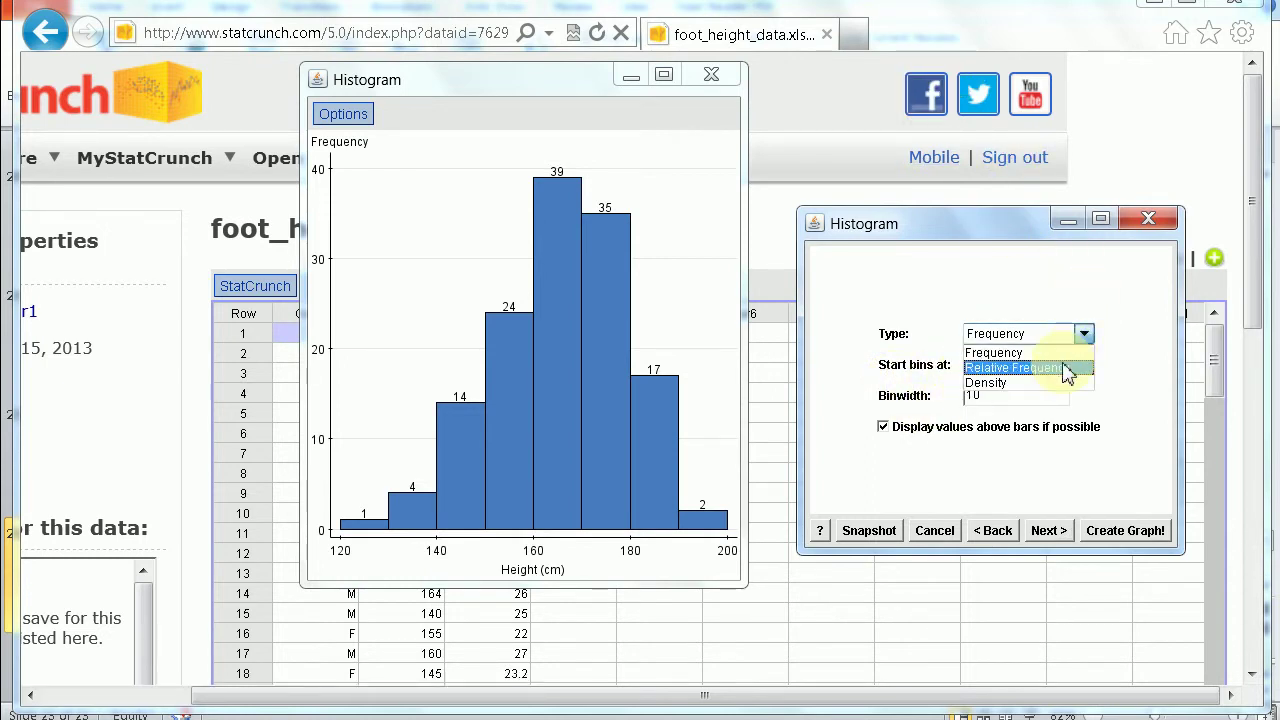
{"action": "left_click", "coordinate": [1066, 372]}
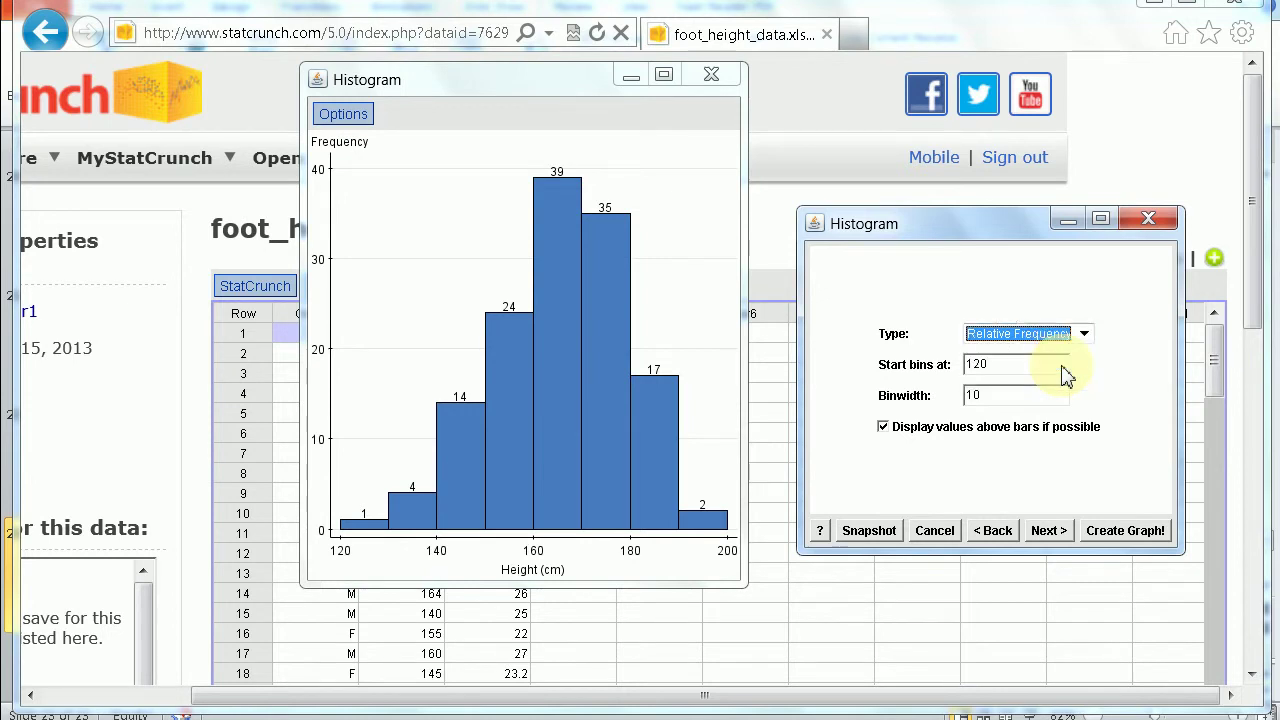
{"action": "left_click", "coordinate": [1136, 541]}
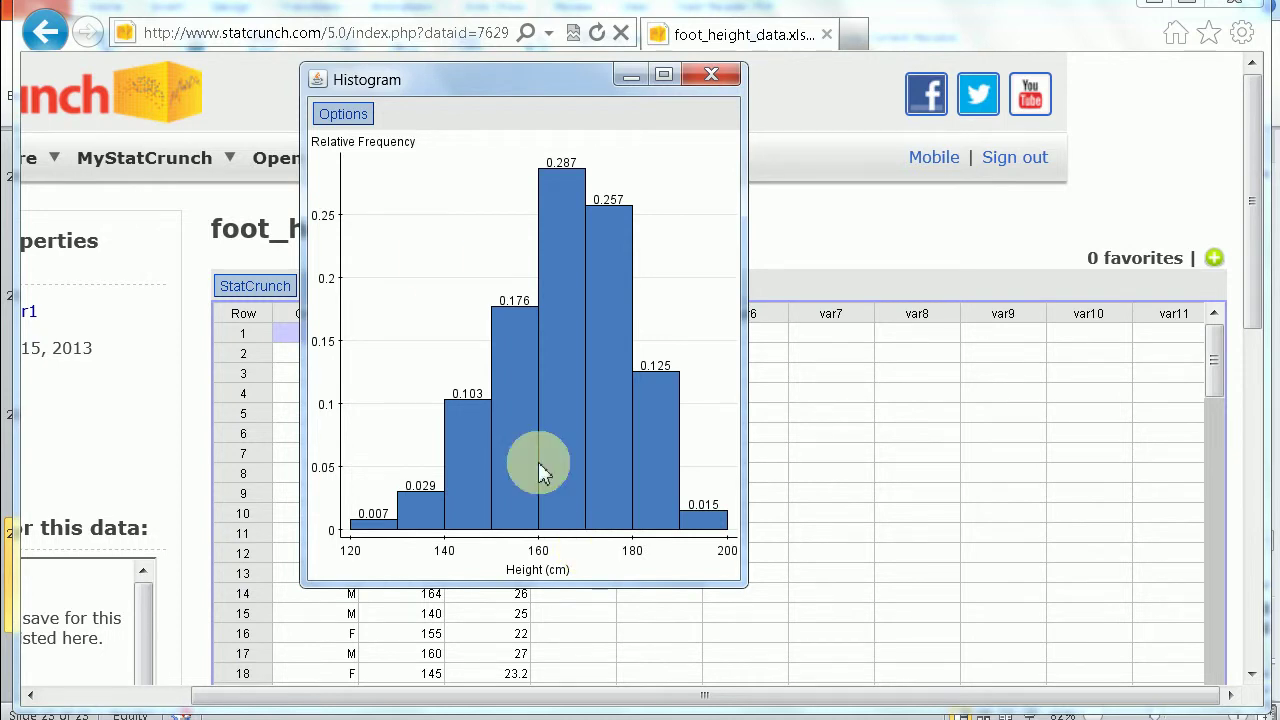
Step: Set the histogram type back to Frequency so bars show counts 1, 4, 14, 24, 39, 35, 17, 2
{"action": "left_click", "coordinate": [350, 117]}
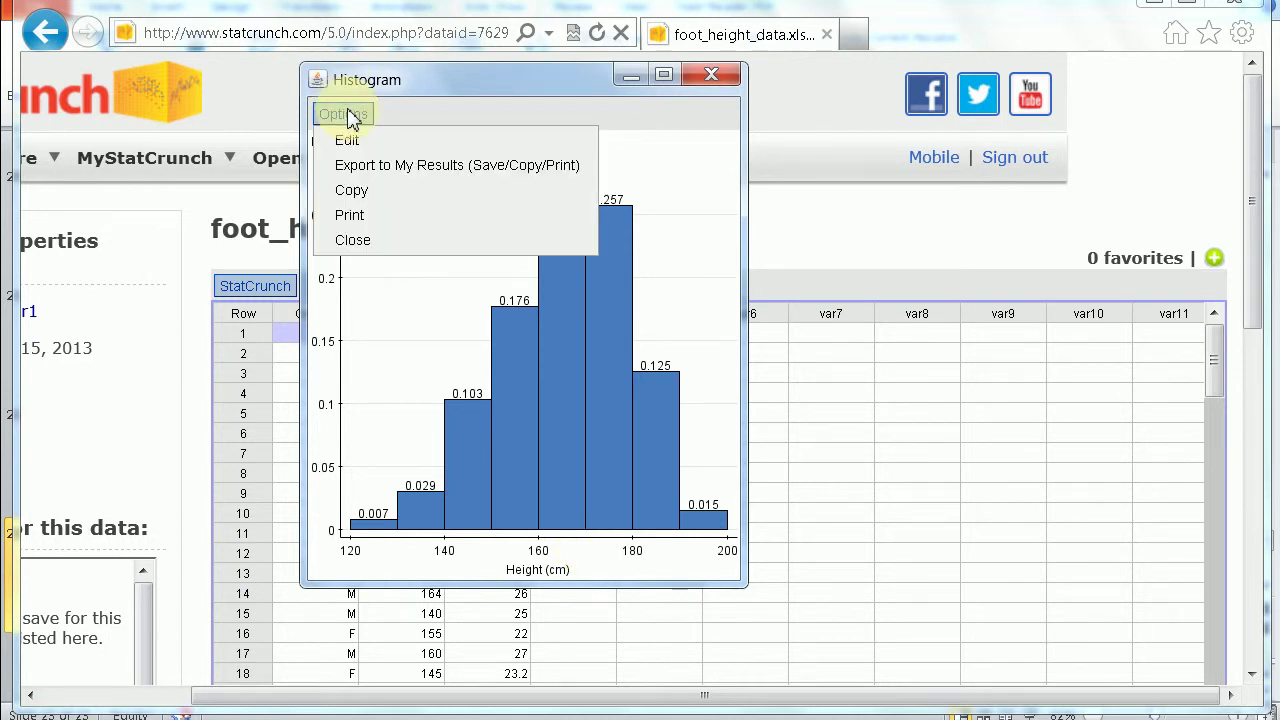
{"action": "left_click", "coordinate": [345, 137]}
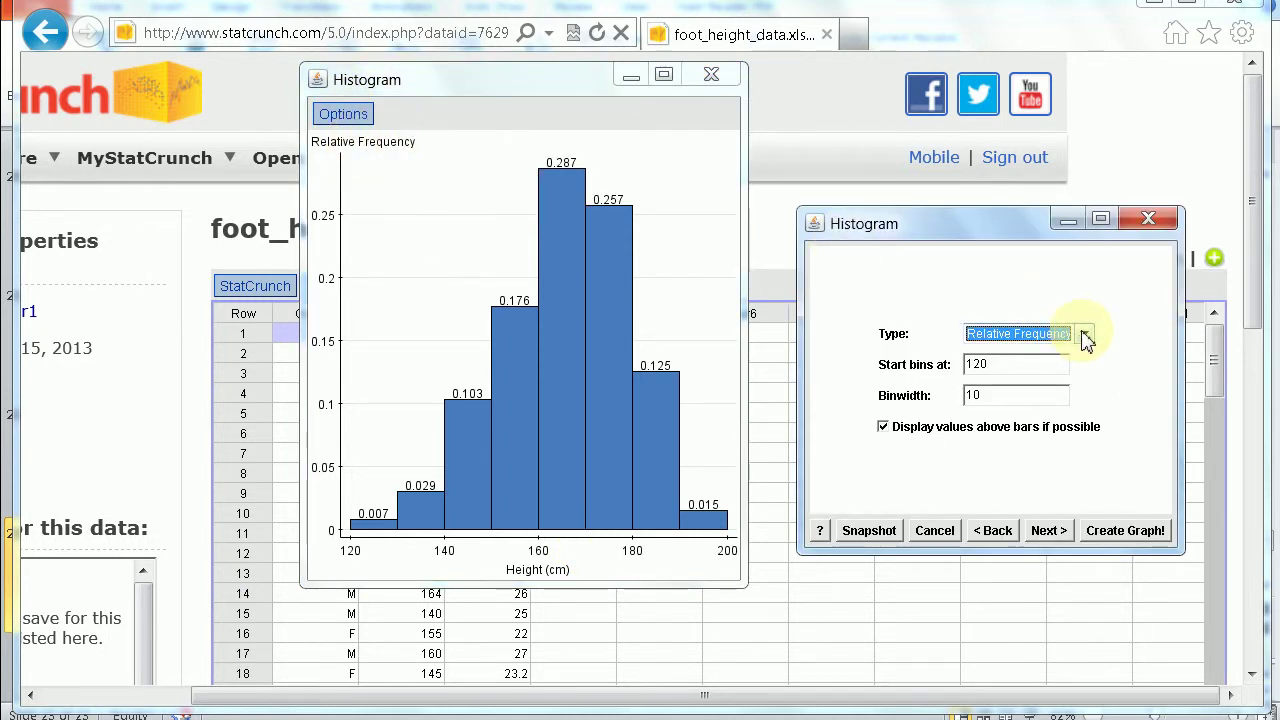
{"action": "left_click", "coordinate": [1083, 334]}
{"action": "left_click", "coordinate": [1030, 350]}
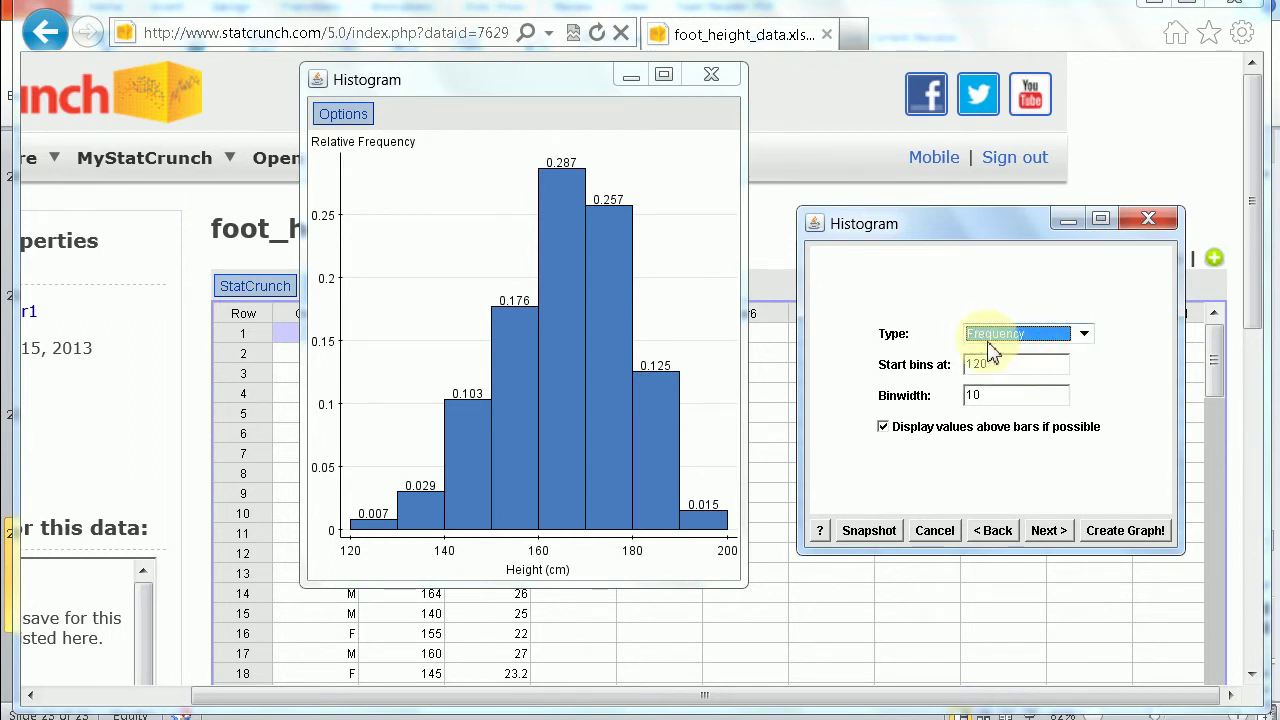
{"action": "left_click", "coordinate": [1124, 533]}
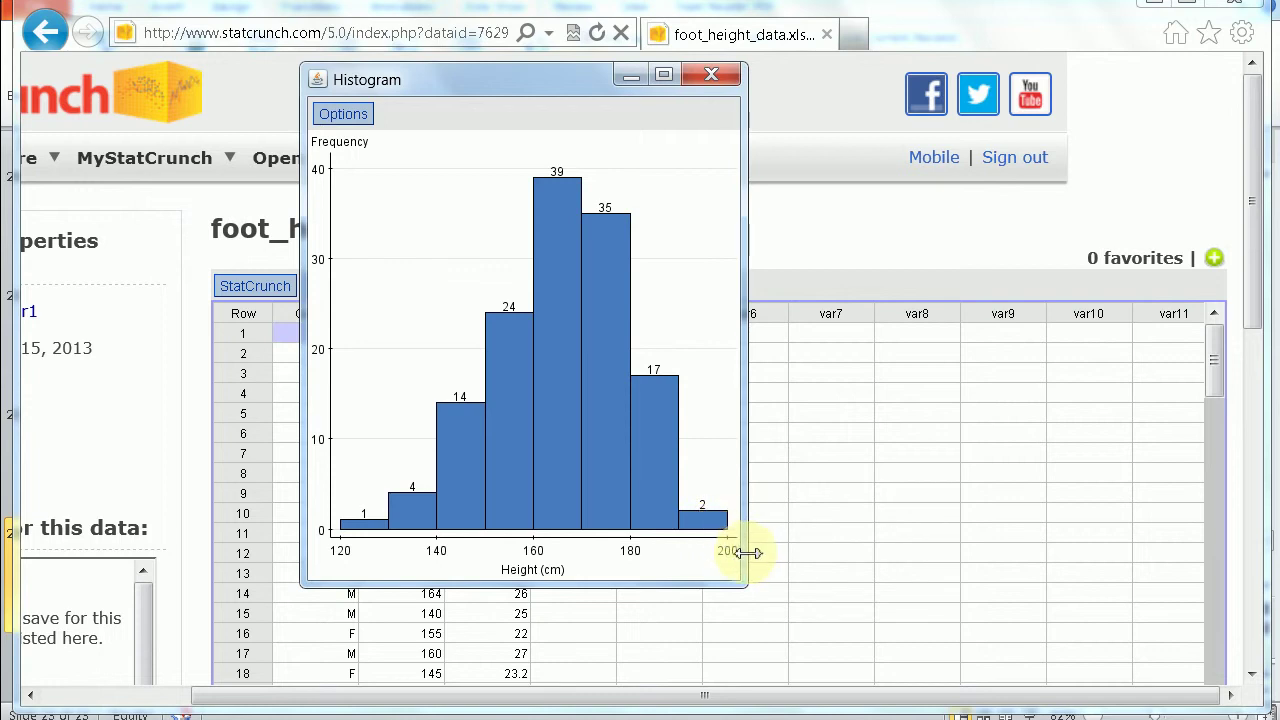
Step: Widen the histogram window and move it toward the upper left of the screen
{"action": "left_click_drag", "start_coordinate": [752, 553], "coordinate": [1000, 546]}
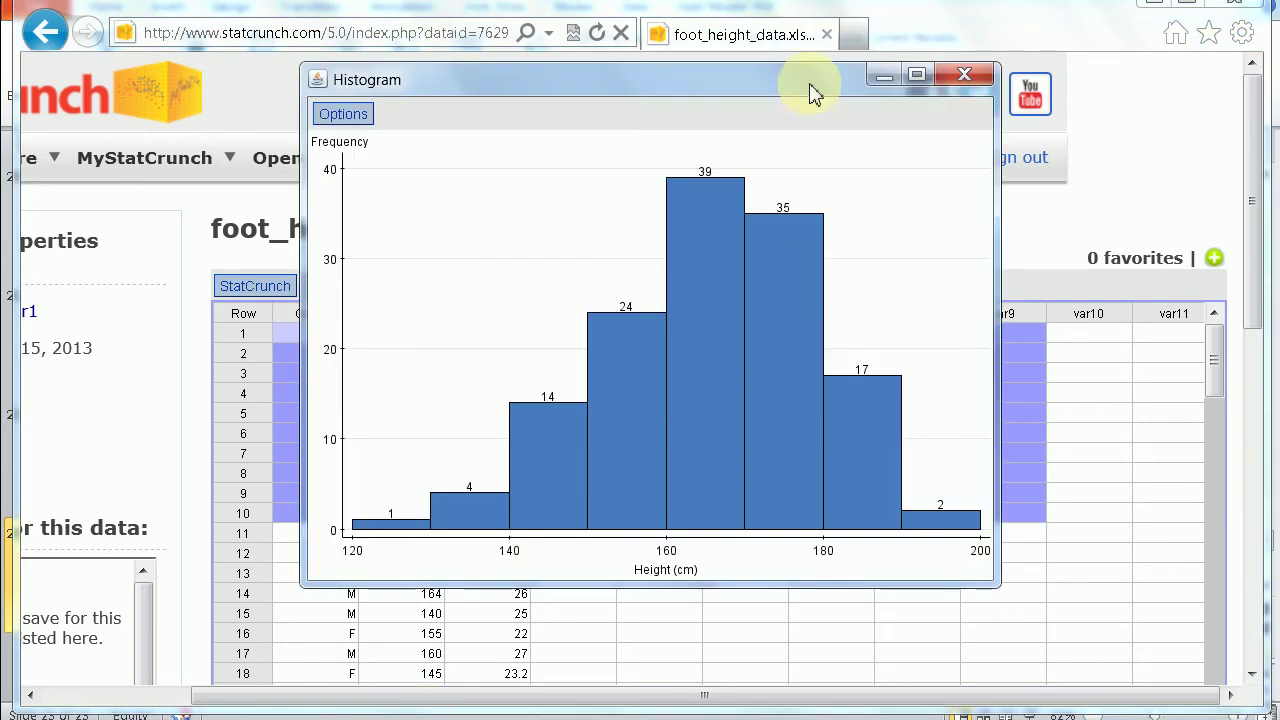
{"action": "left_click_drag", "start_coordinate": [810, 80], "coordinate": [580, 70]}
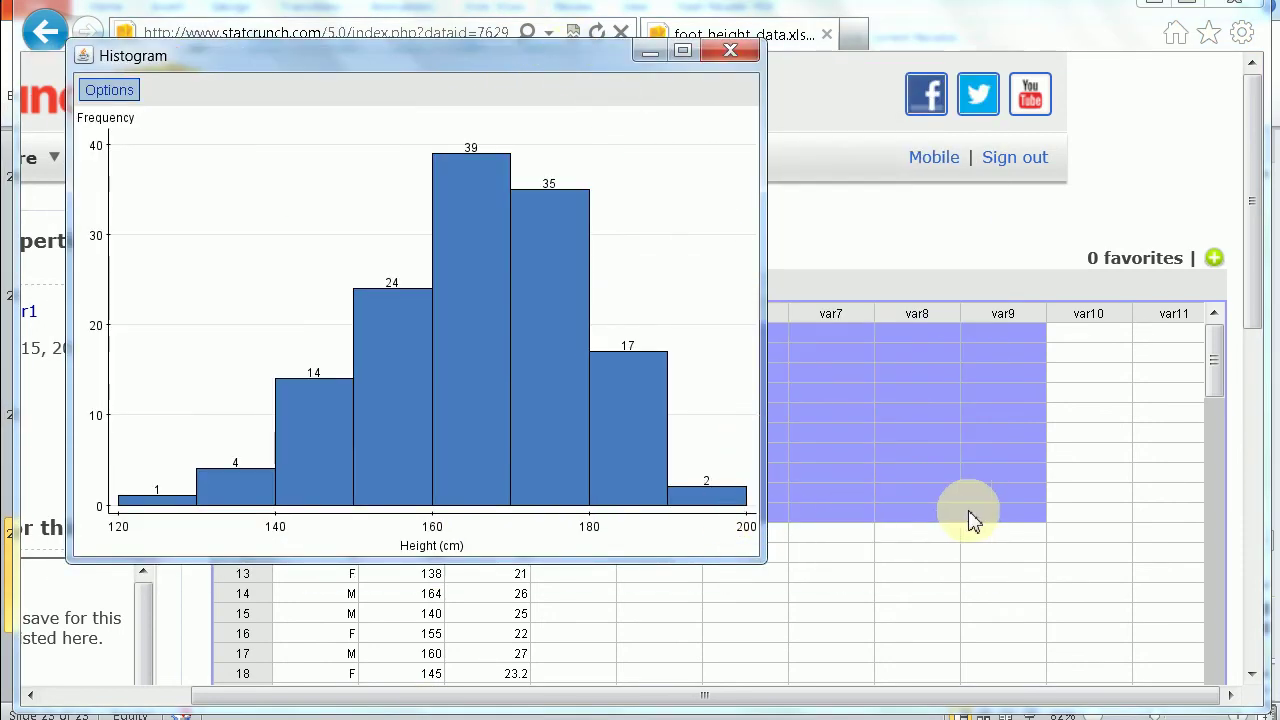